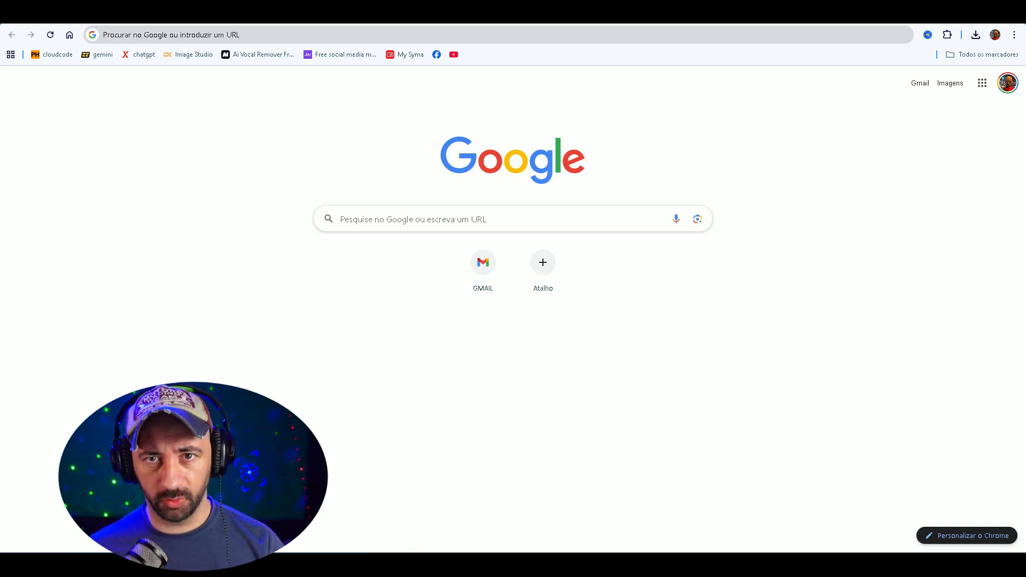
key(ctrl+l)
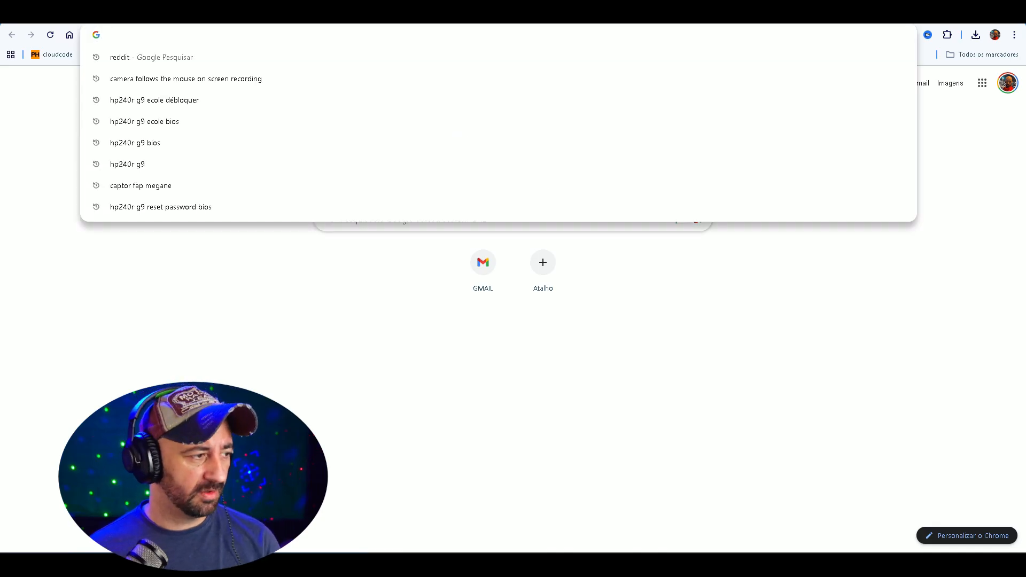
text(dr)
key(Return)
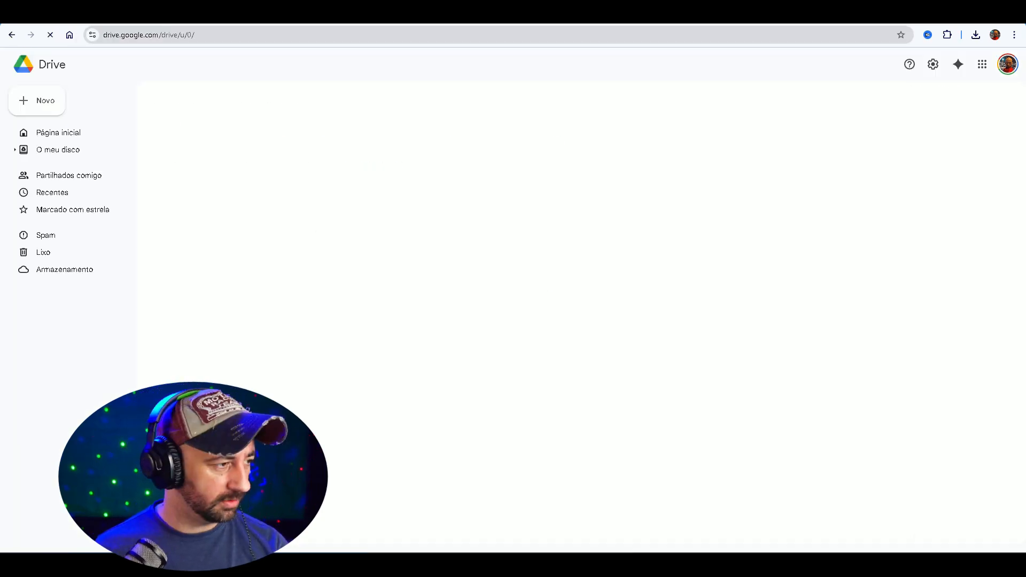
Open Dreamina and bring up its AI video creation mode (Vídeo de IA) with Dreamina Seedance 2.0.
key(ctrl+l)
text(dre)
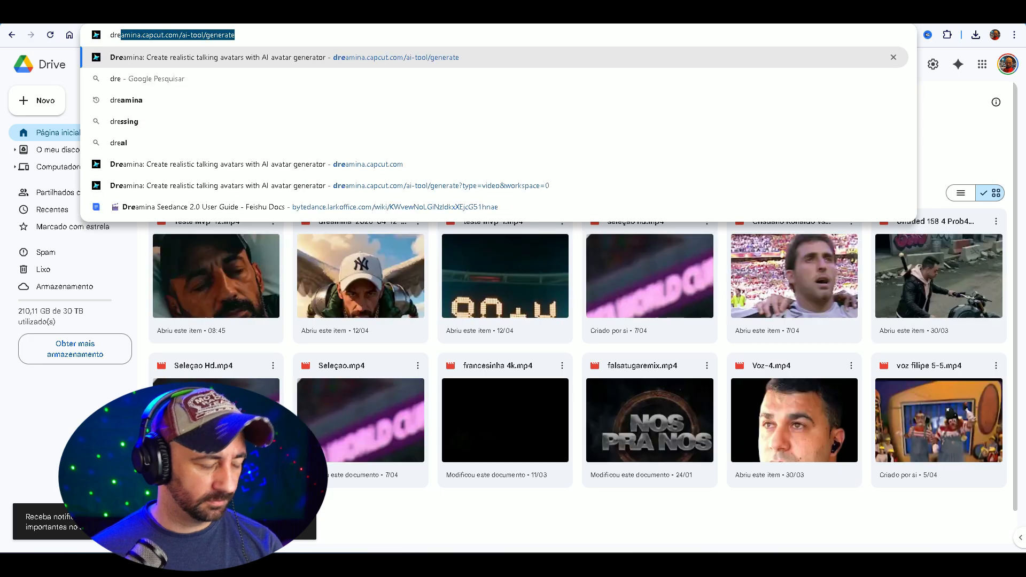
key(Return)
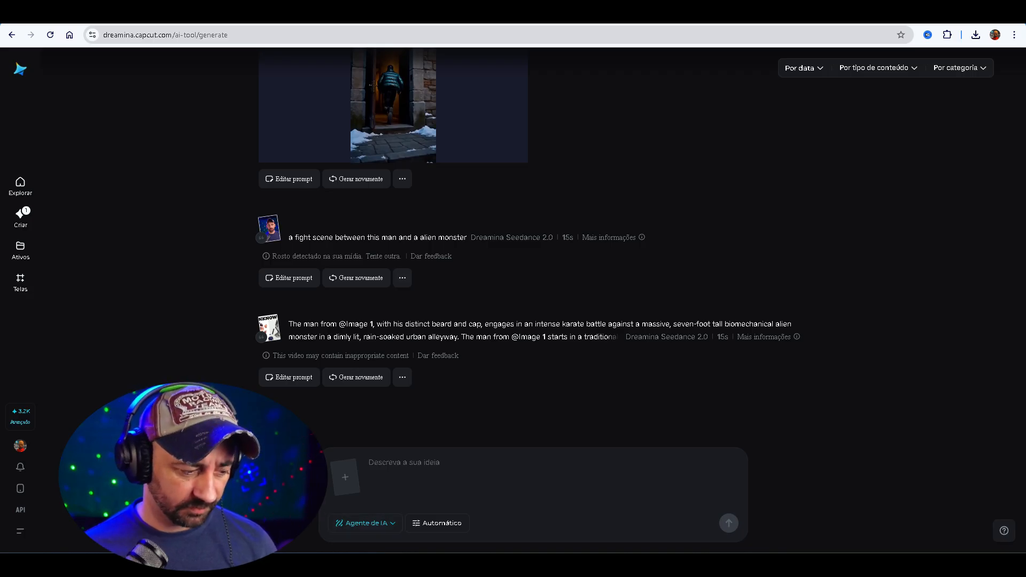
right_click(179, 234)
click(217, 247)
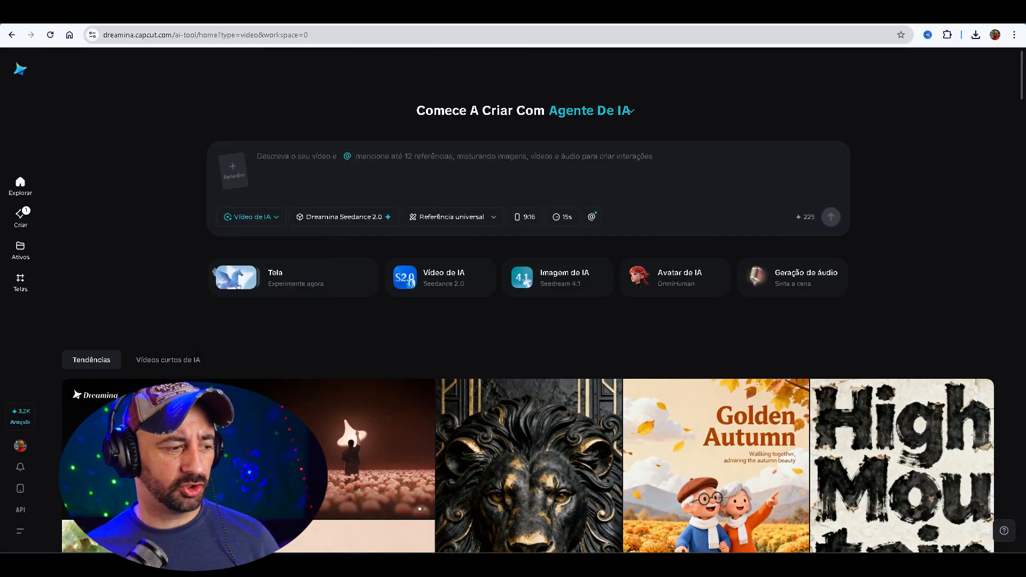
click(235, 303)
Keep the reference mode on Referência universal and upload the snapshot of the man in a cap from Filmora's Snapshot folder as the reference.
click(453, 217)
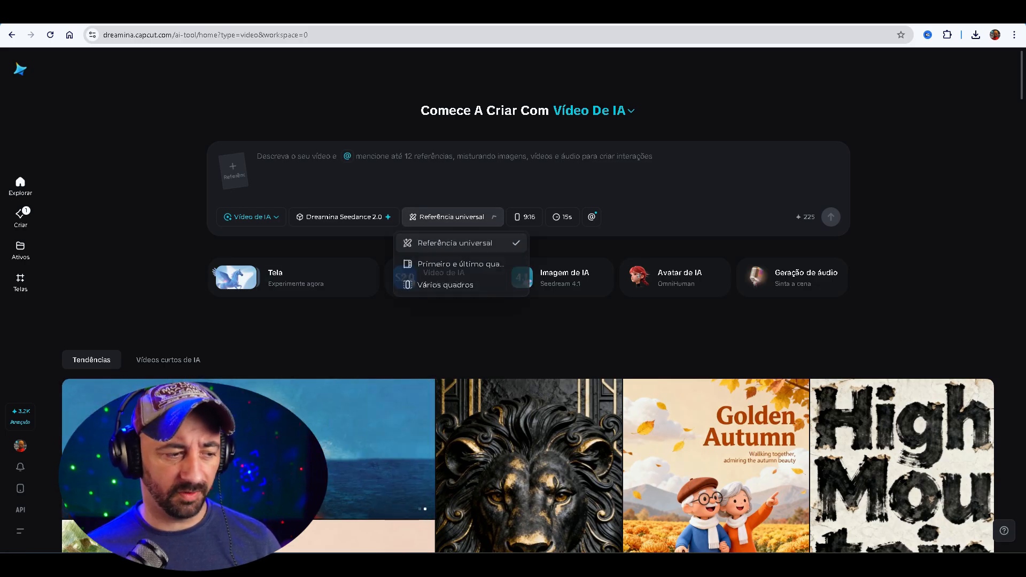
key(Escape)
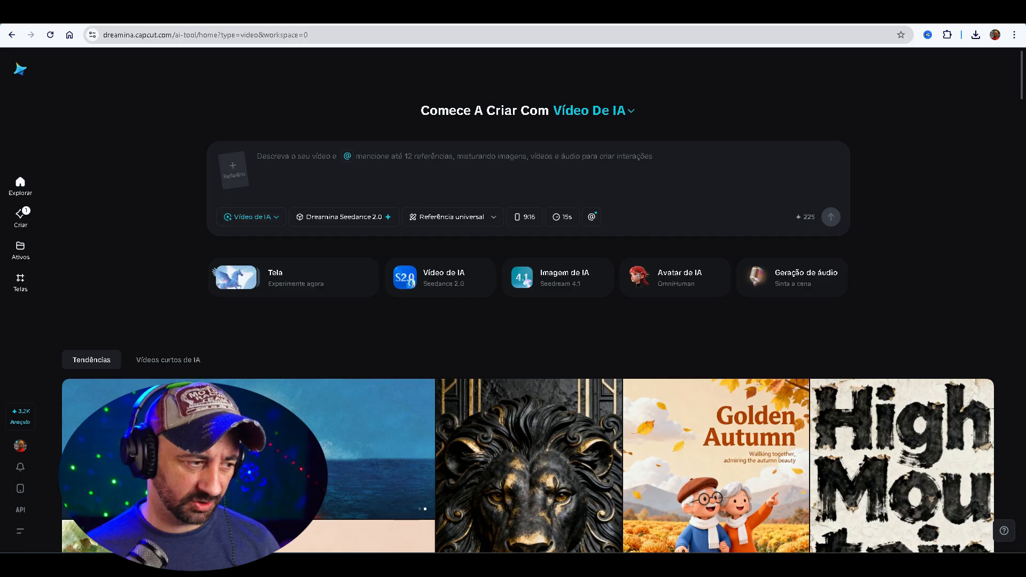
click(233, 170)
click(328, 32)
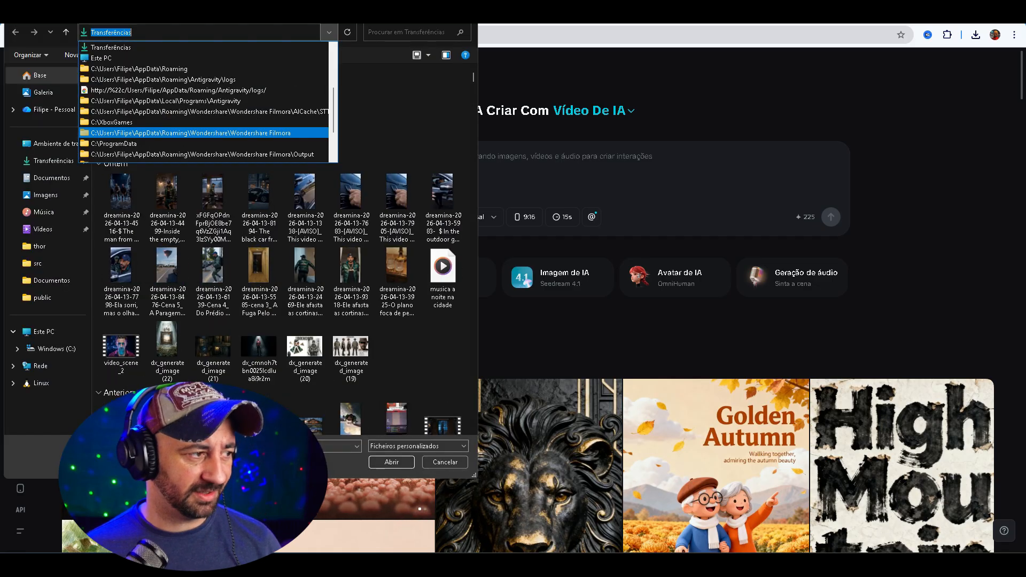
click(205, 47)
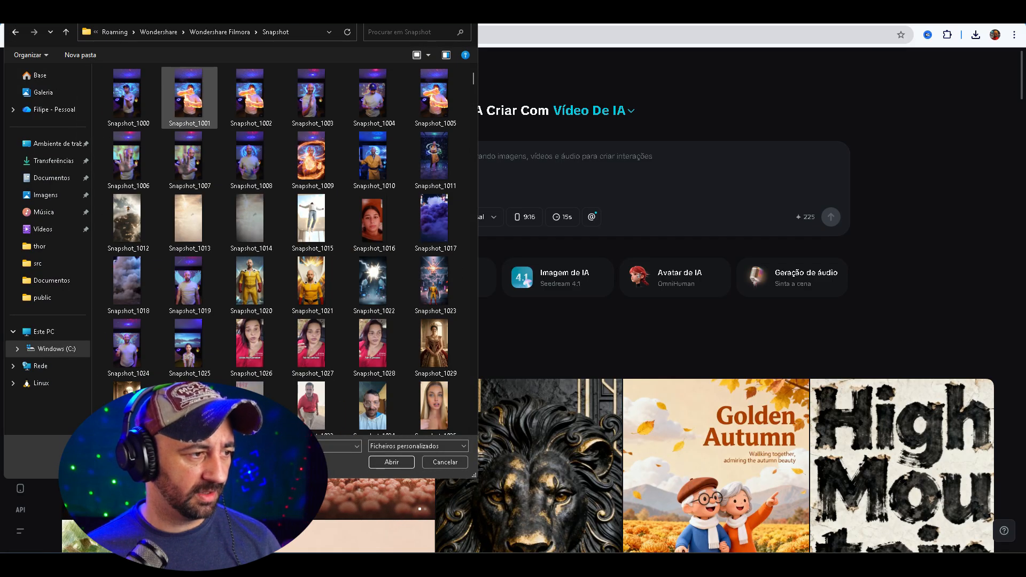
double_click(127, 96)
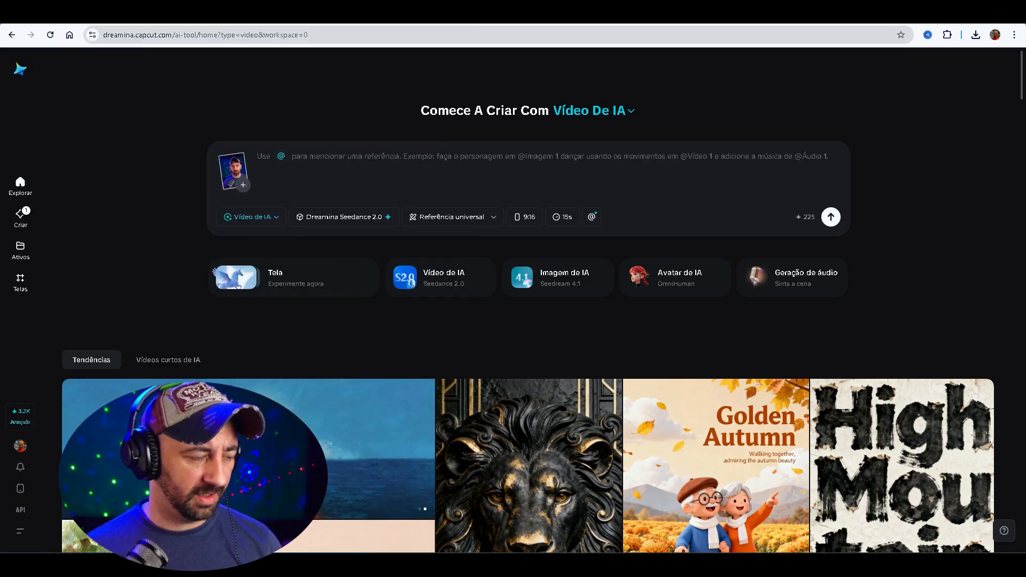
Mention Imagem 1, add the prompt "man vs a alien monster action scene dynamic camera 8k" and submit the video generation.
text(@)
key(Return)
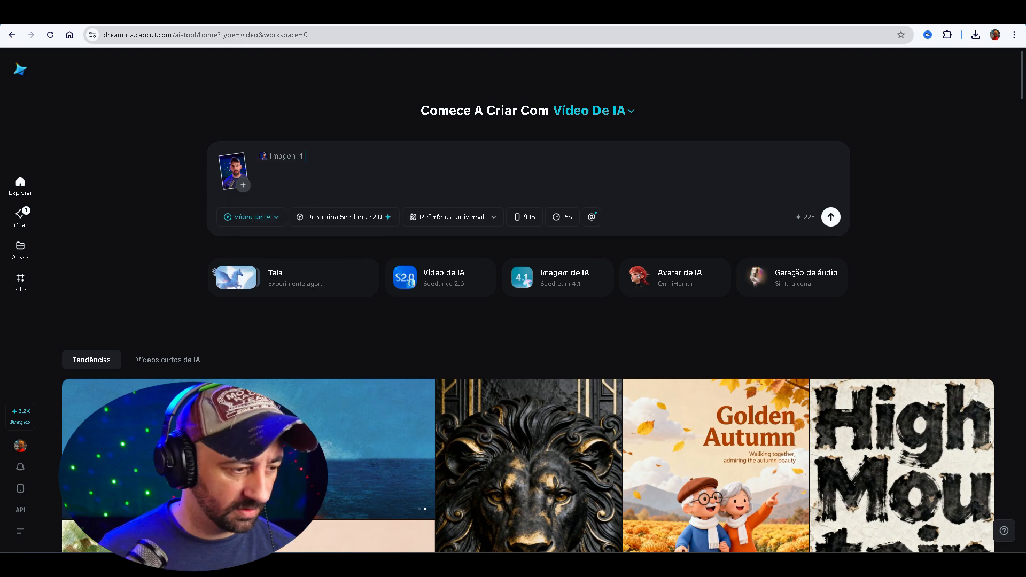
text(ma)
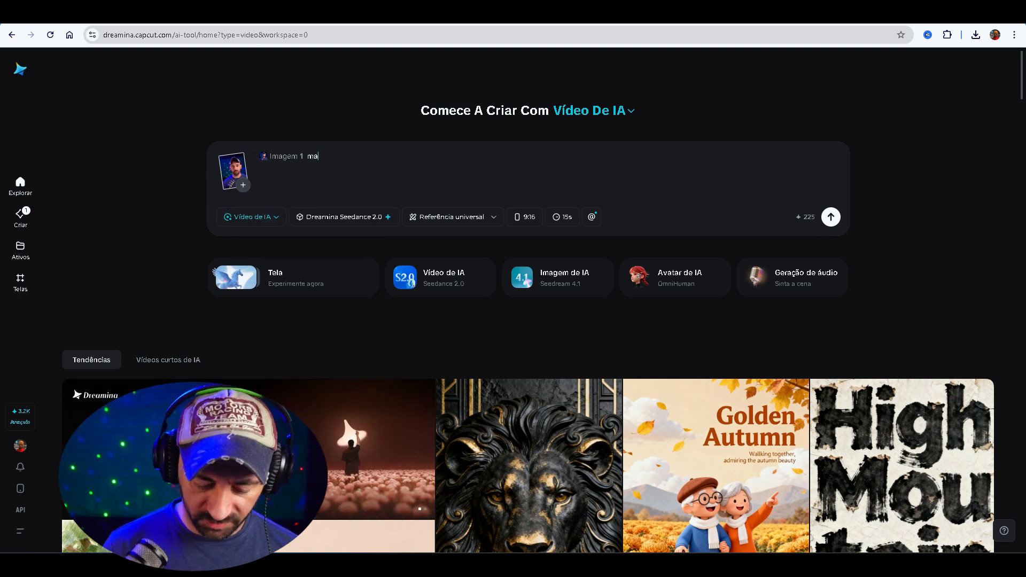
text(n vs a alien )
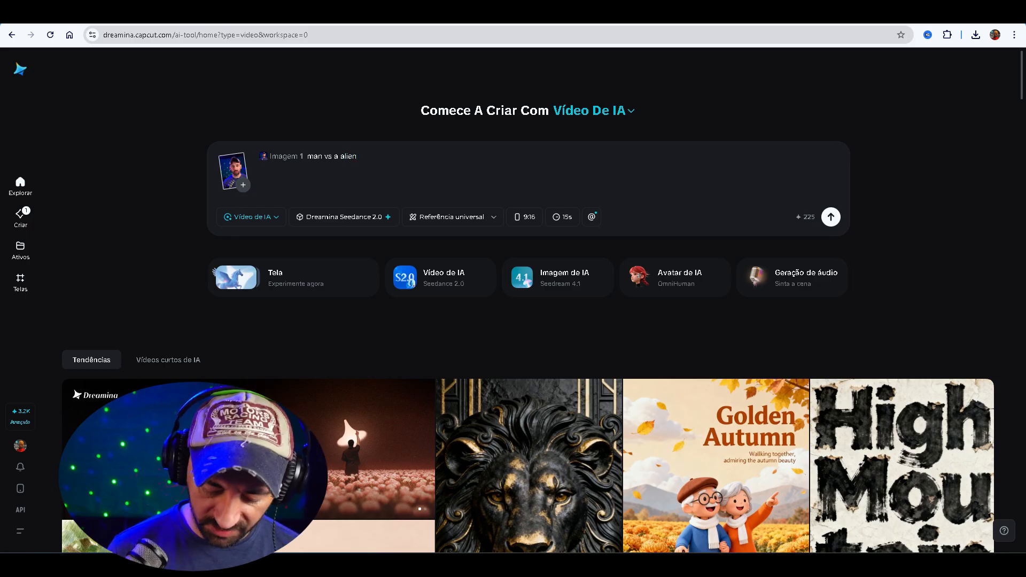
text(monster)
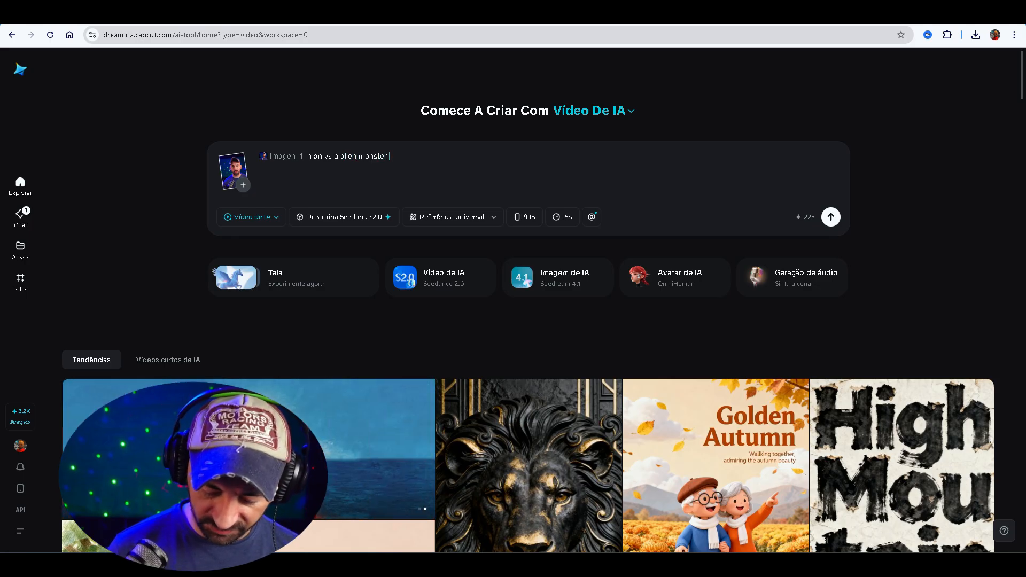
text( action scerne)
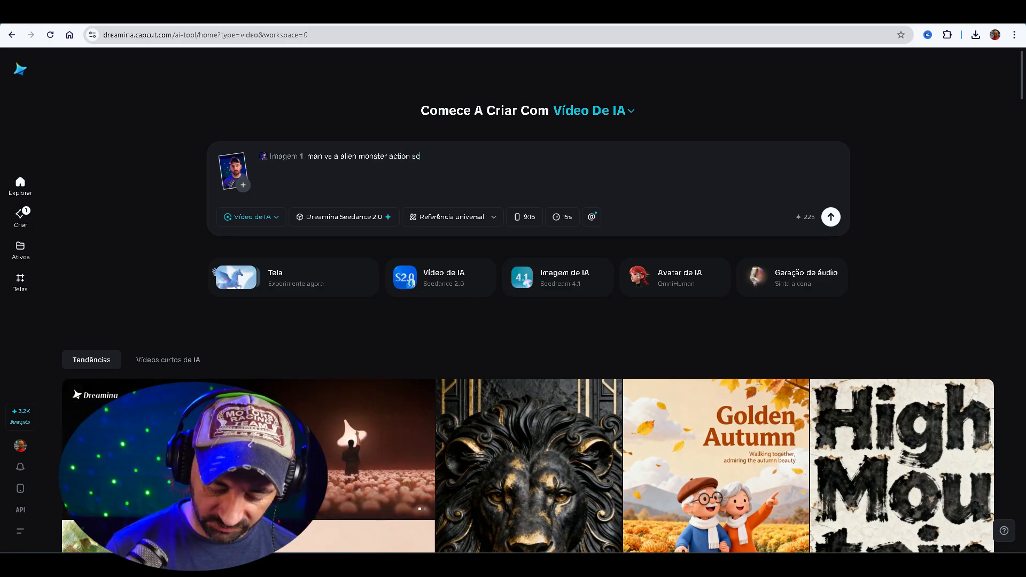
key(BackSpace)
text(ene d)
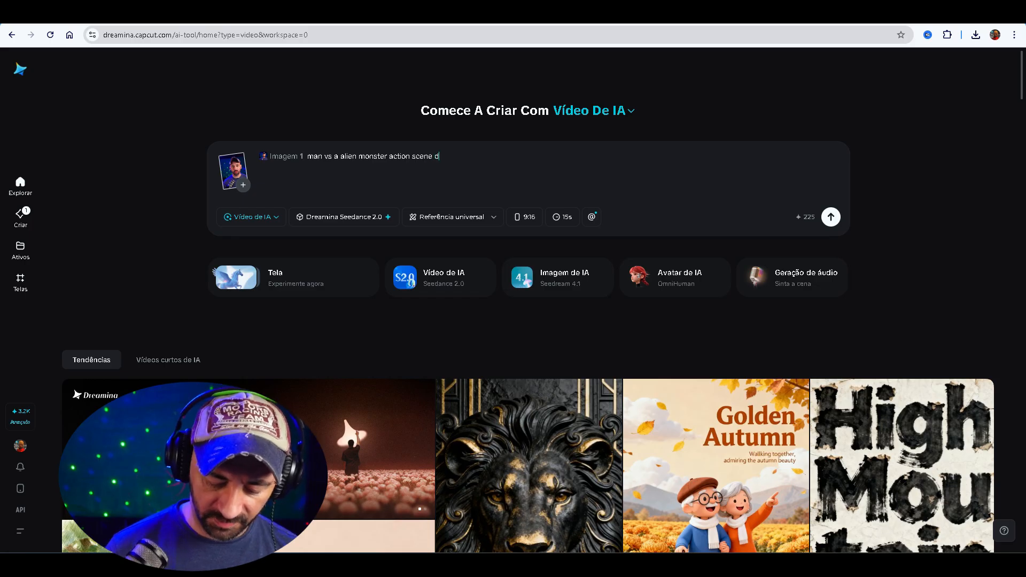
text(ynamic )
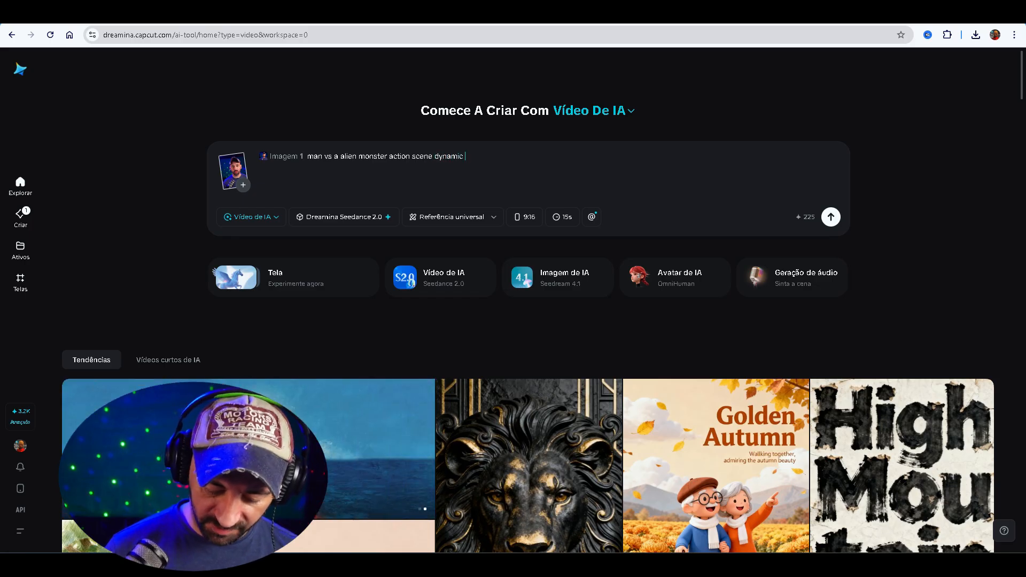
text(camera 8k)
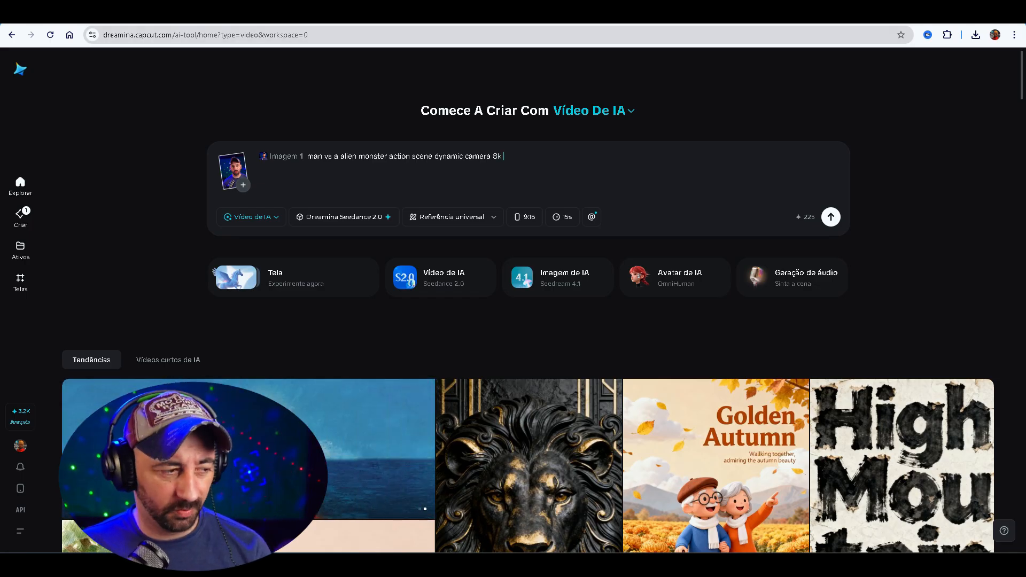
click(831, 217)
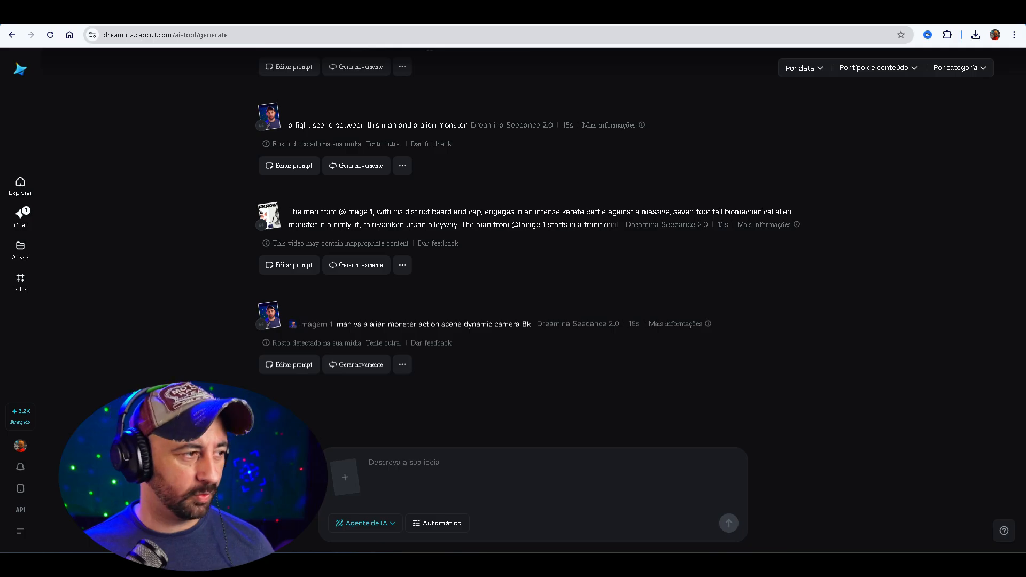
Search Google for dxbuilder in a new tab and open the dxbuilder.io website.
key(ctrl+t)
text(dxbuui)
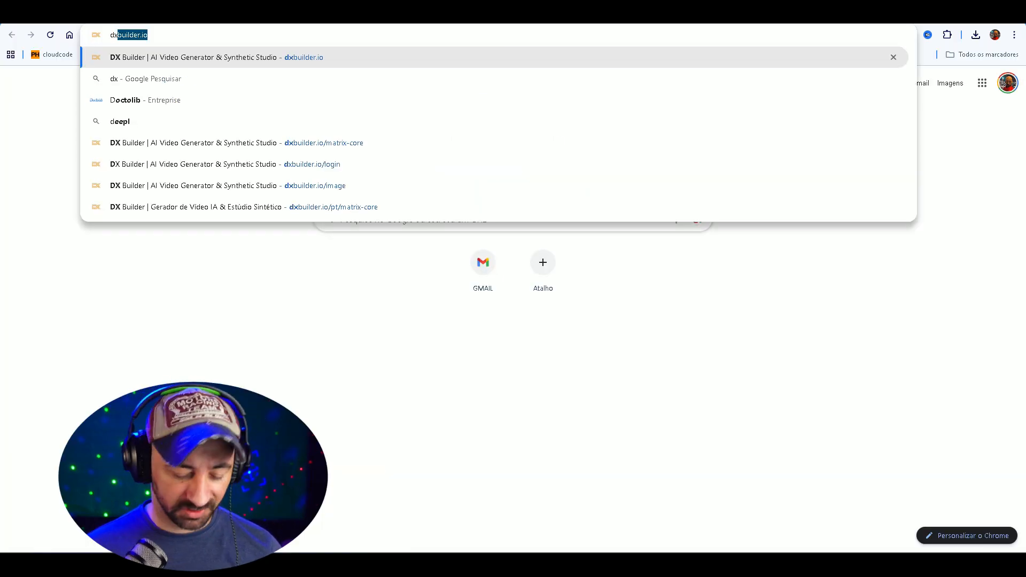
key(BackSpace)
key(BackSpace)
text(i)
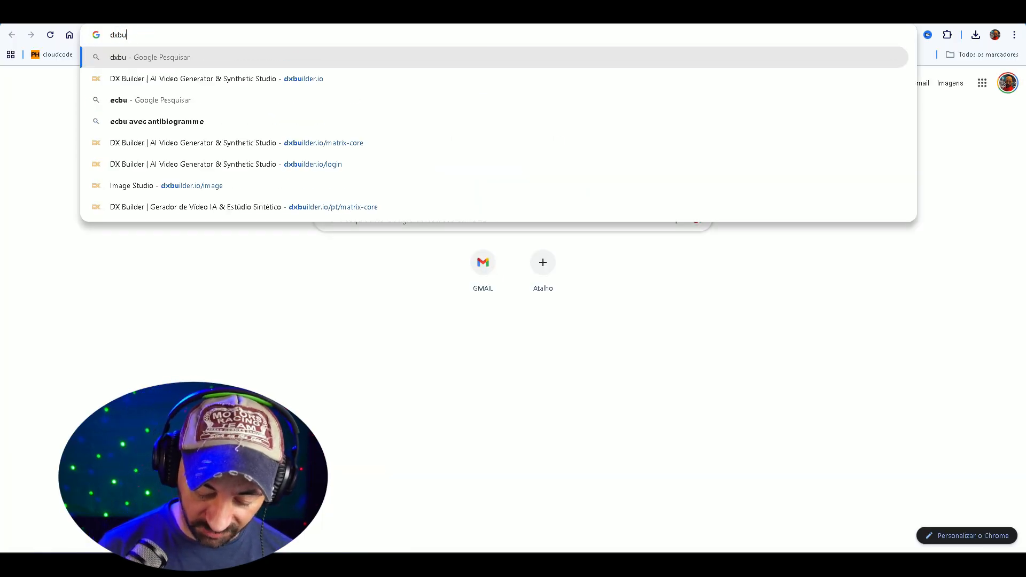
text(lder)
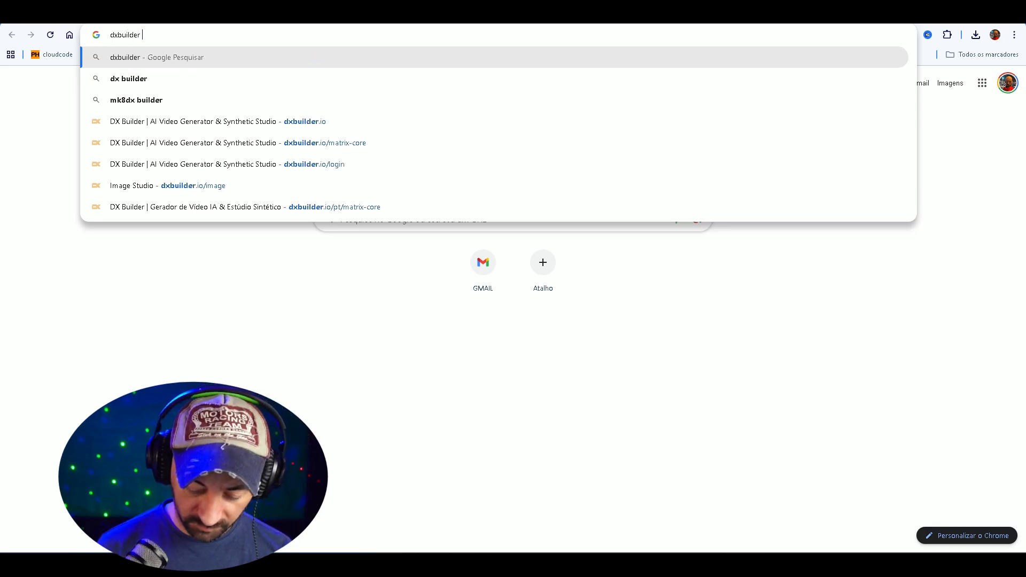
key(Return)
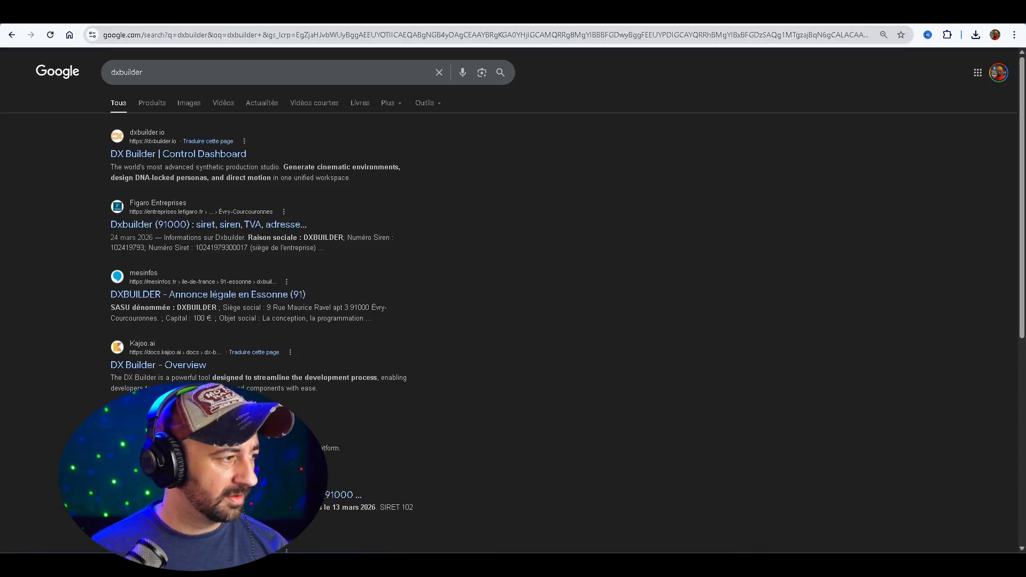
click(178, 154)
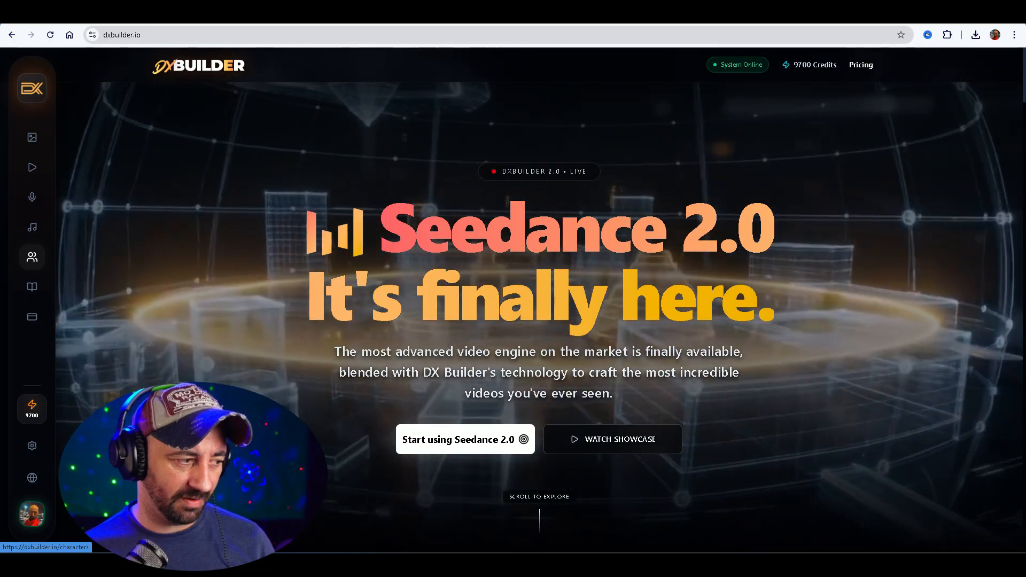
Open the Character Studio and proceed with the Desumanize asset engine.
click(32, 257)
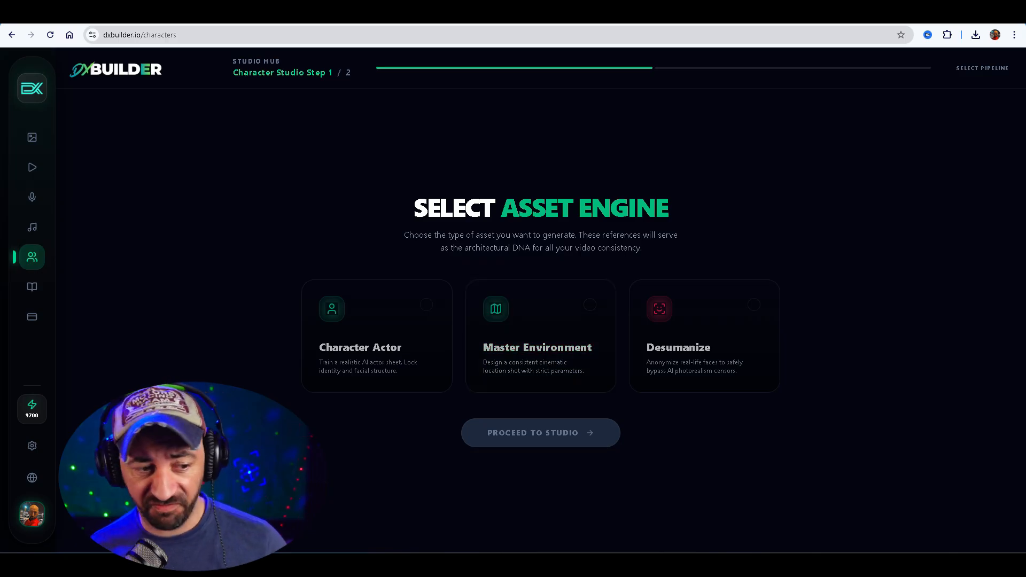
click(704, 336)
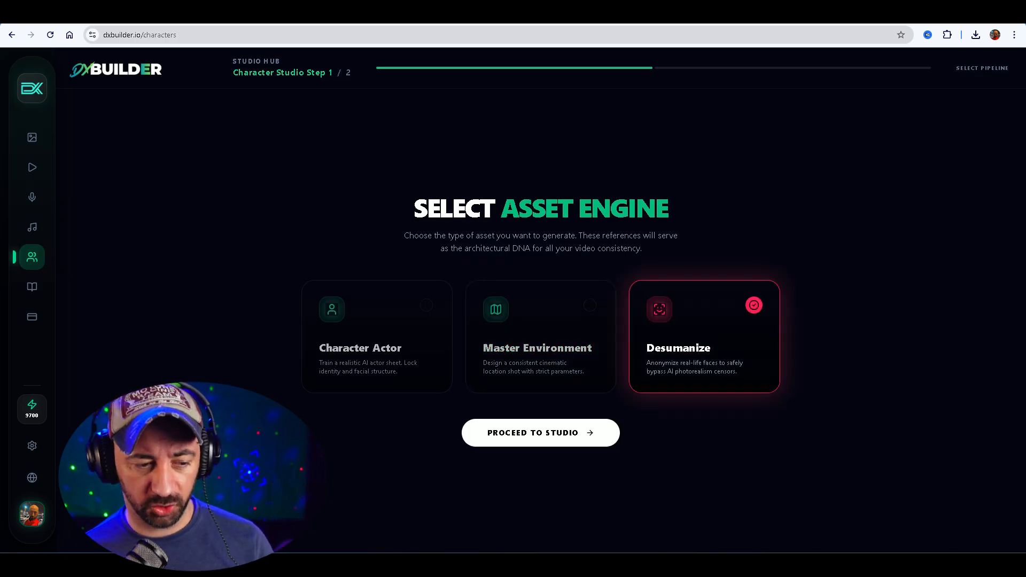
click(540, 433)
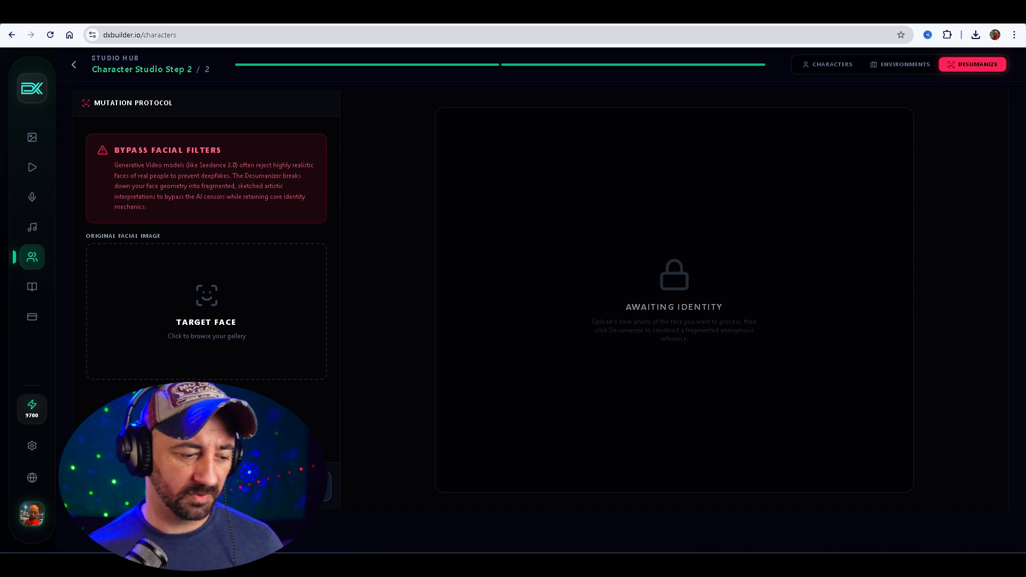
Upload Snapshot_1472 as the target face and run the Desumanize generation.
click(206, 310)
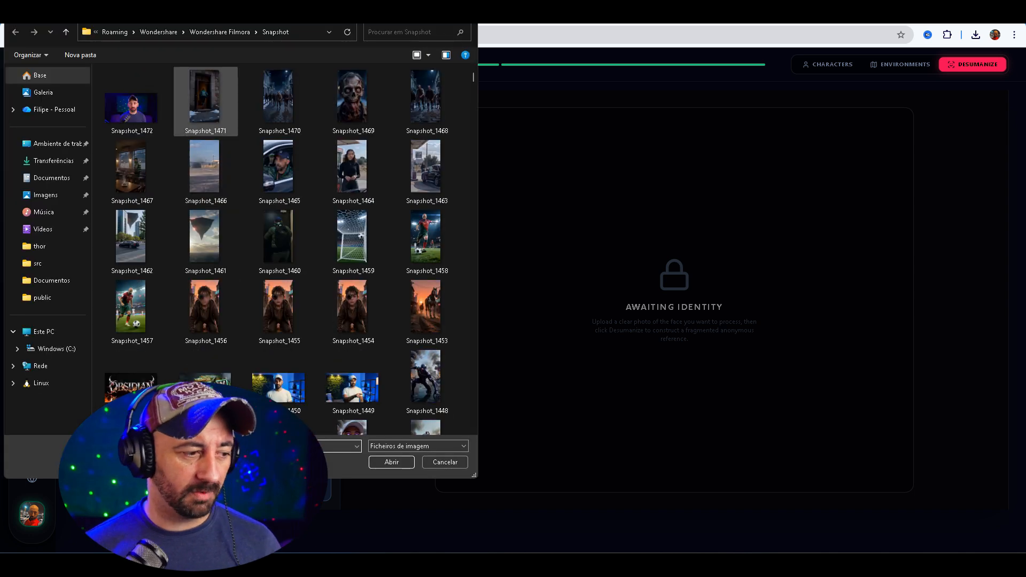
double_click(131, 107)
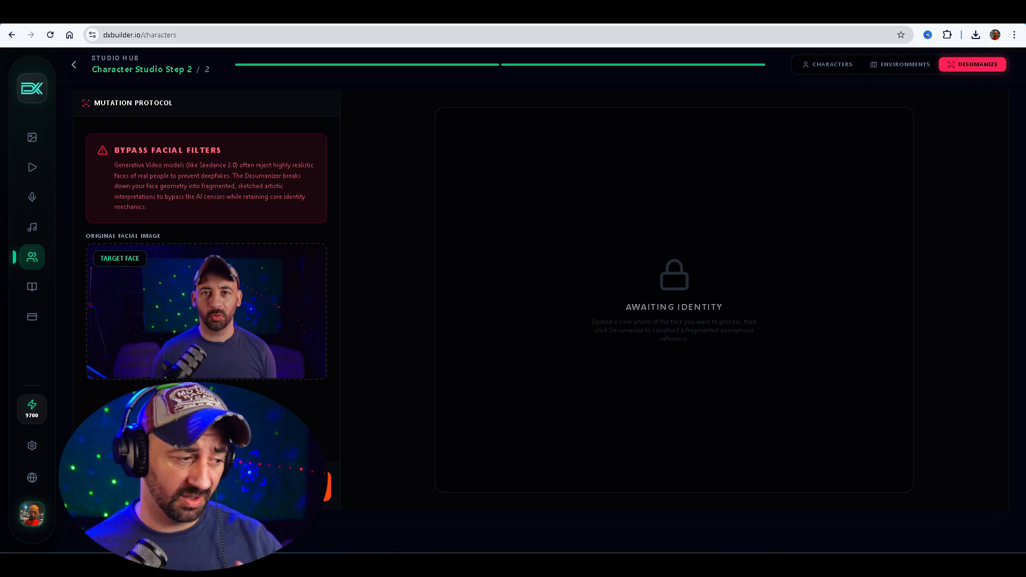
click(207, 486)
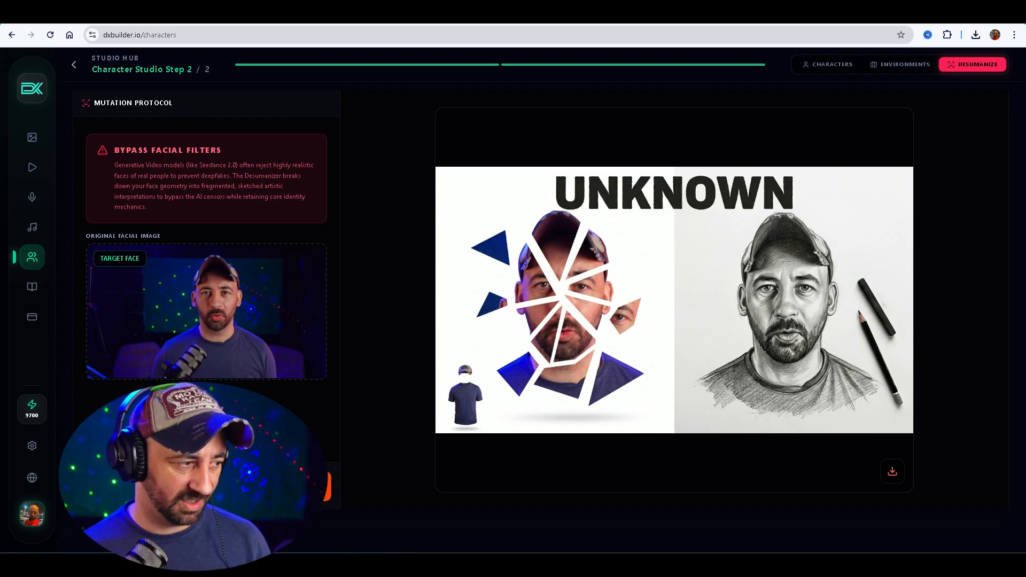
Save the generated UNKNOWN reference image to the computer under its suggested file name.
right_click(767, 343)
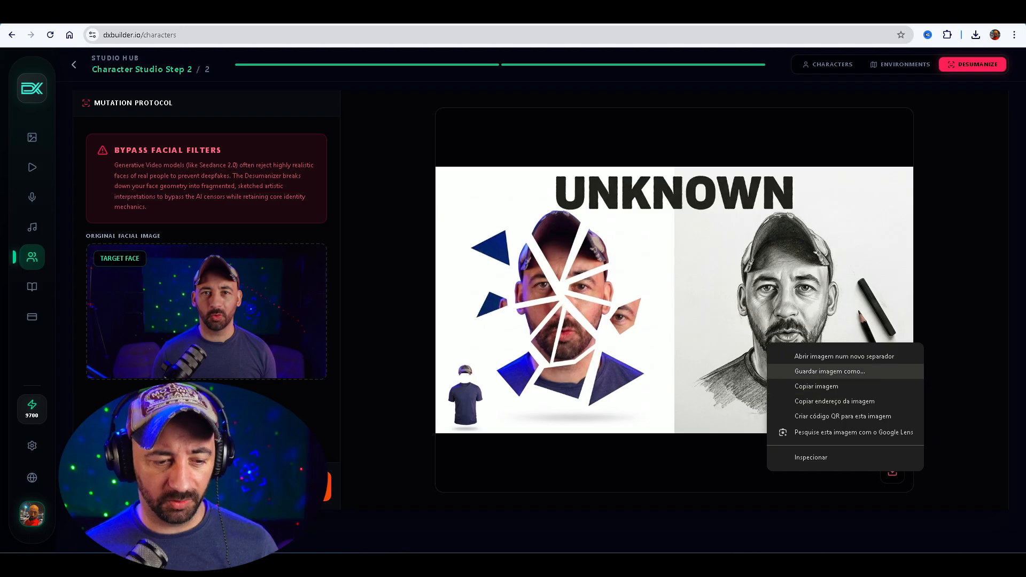
click(830, 371)
key(Return)
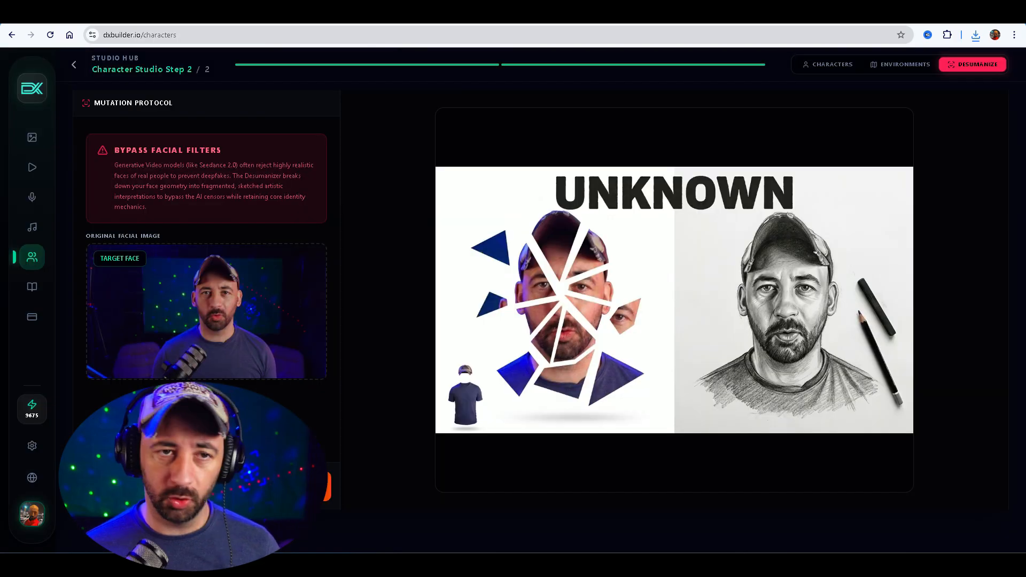
Open the Video Studio, look into the Elements to Video workflow, and return to the start options.
click(32, 167)
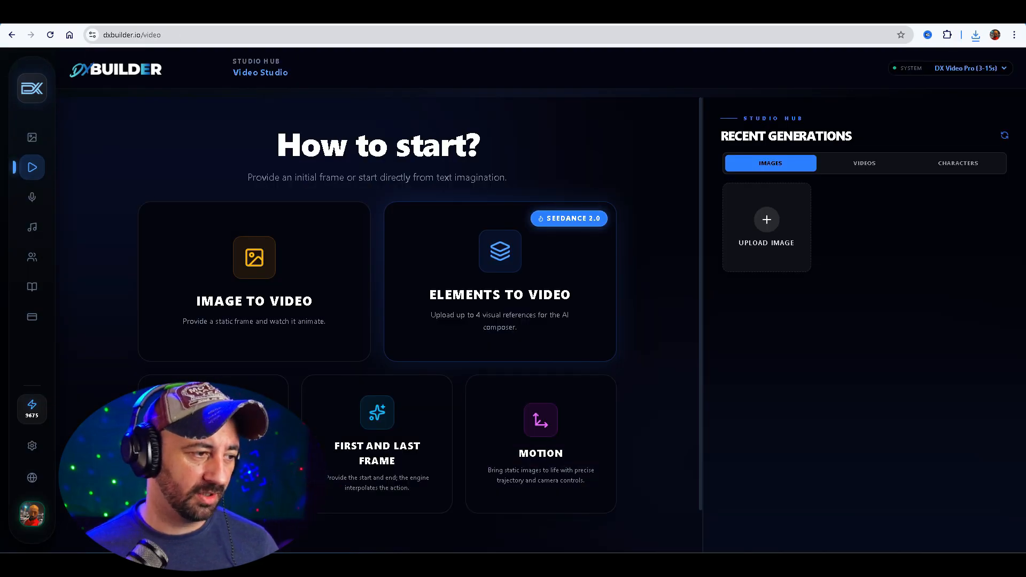
click(500, 278)
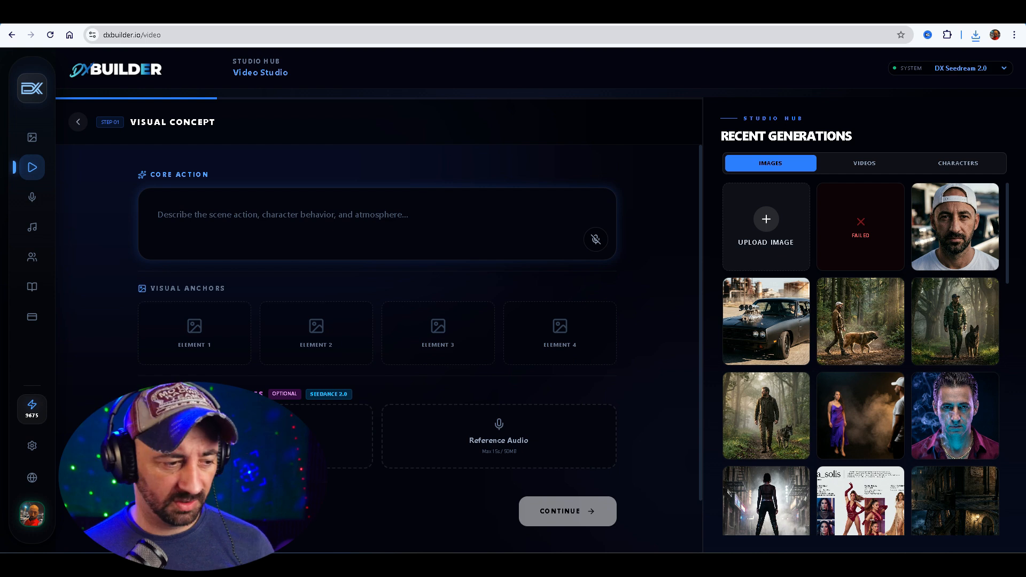
click(78, 122)
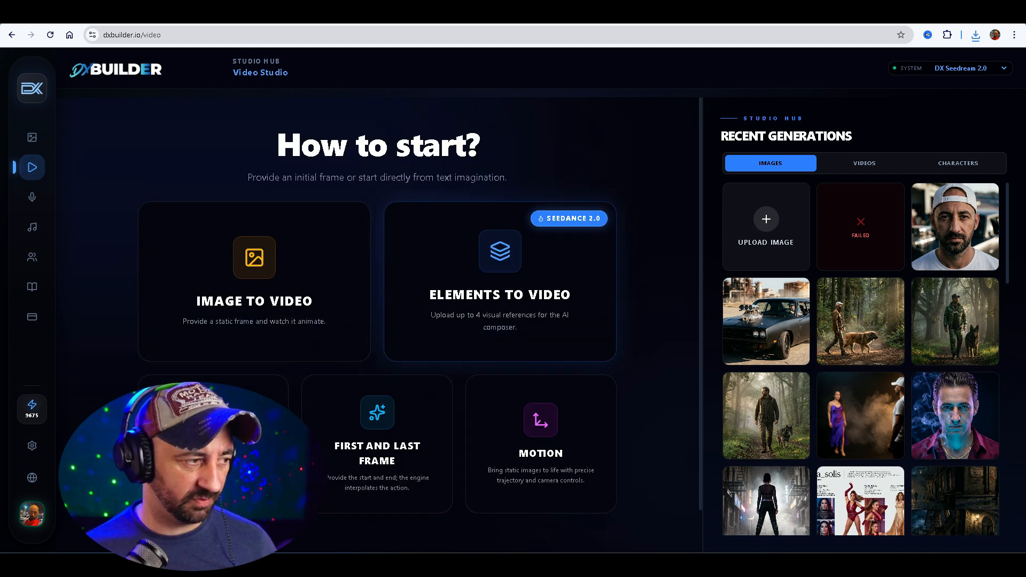
Start an Elements to Video project and add the newest UNKNOWN character as Element 1.
click(499, 278)
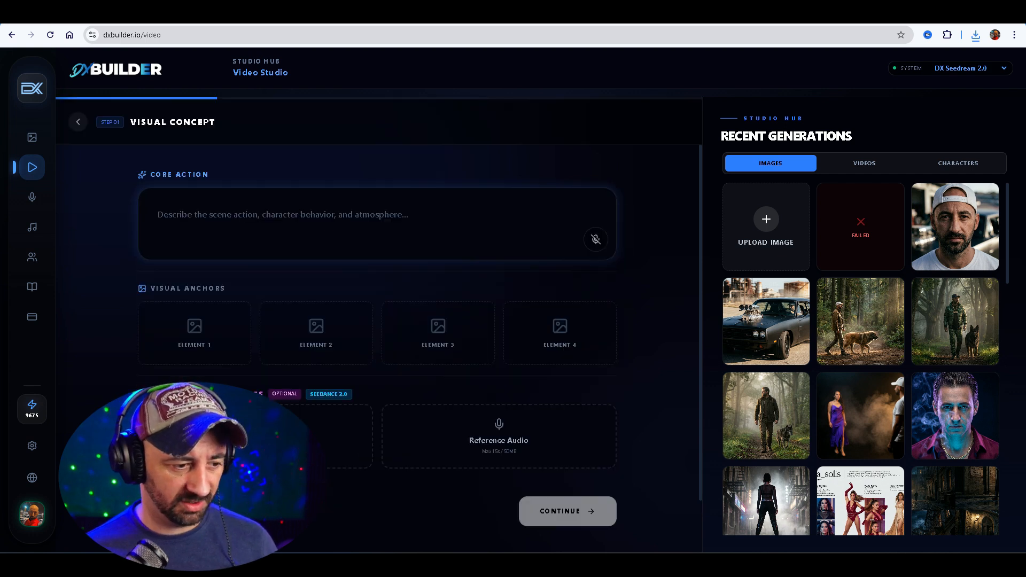
mouse_move(955, 241)
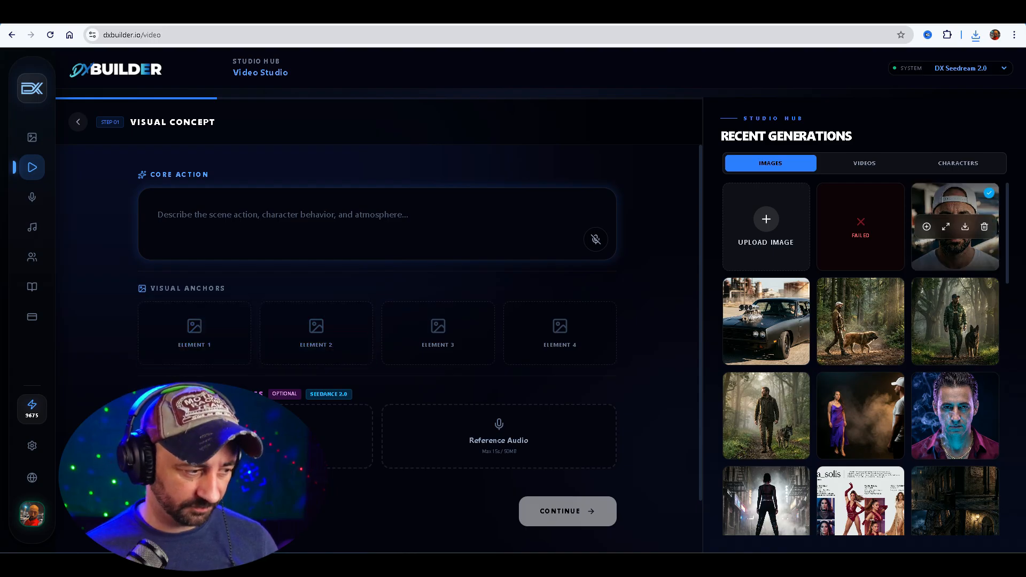
click(958, 163)
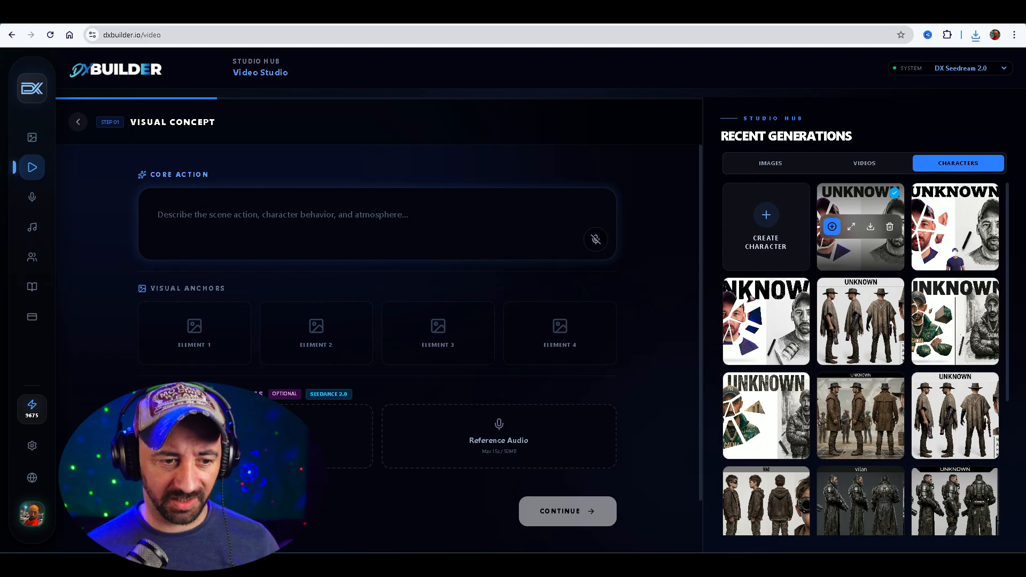
click(832, 226)
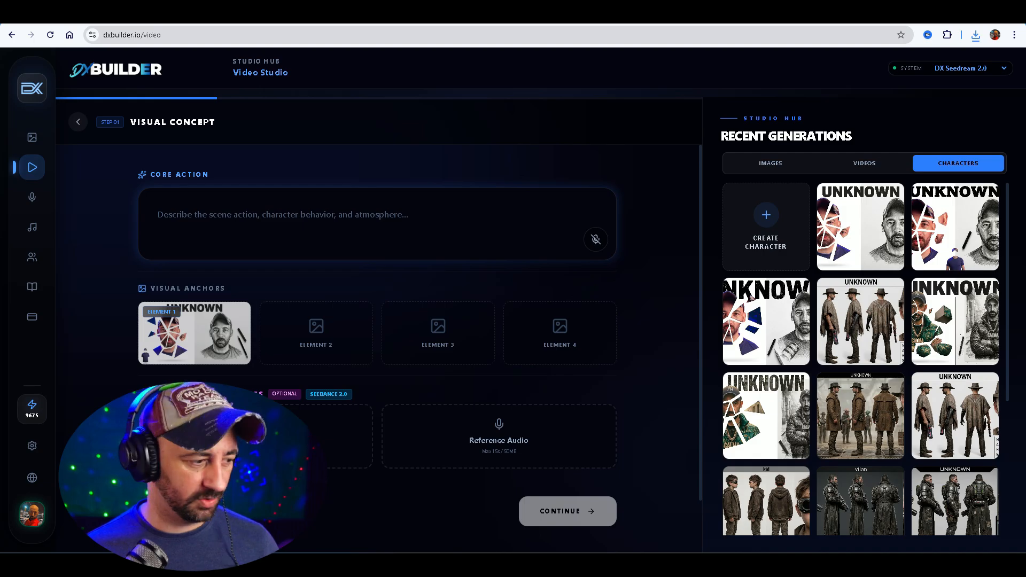
Copy the prompt "man vs a alien monster action scene dynamic camera 8k" from Dreamina into DX Builder's Core Action description.
key(ctrl+Tab)
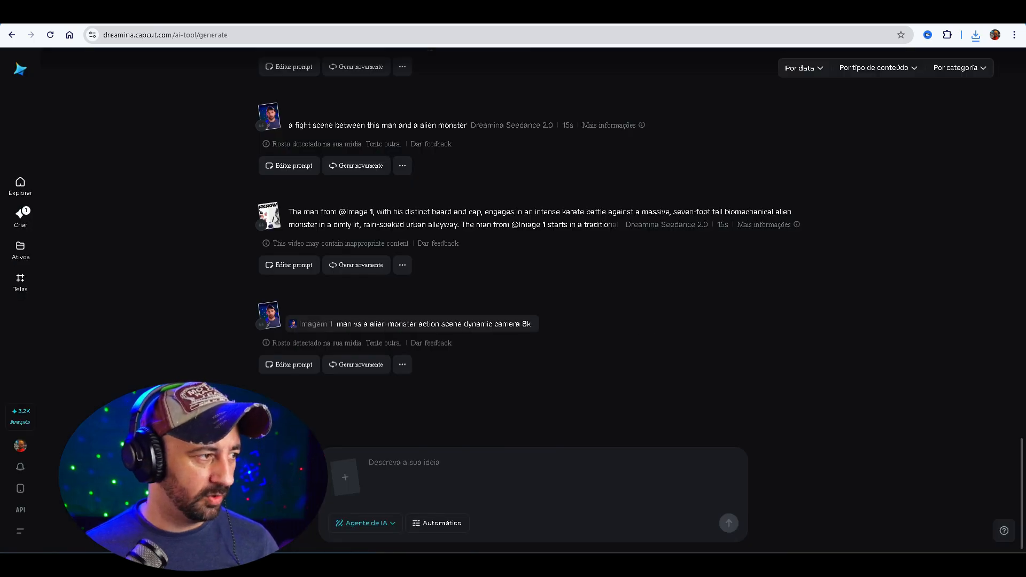
drag(335, 324, 531, 324)
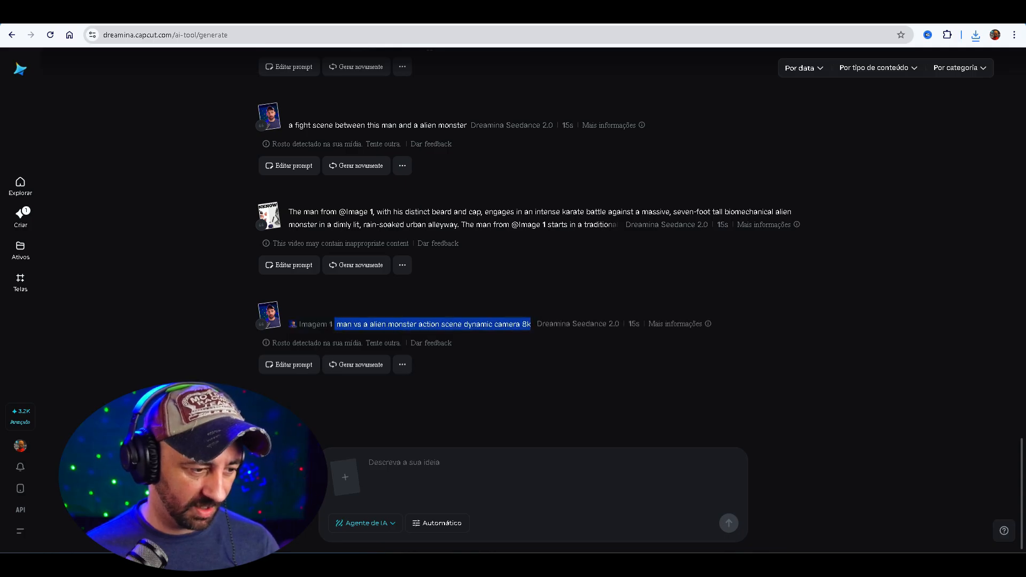
key(ctrl+c)
key(ctrl+Tab)
key(ctrl+v)
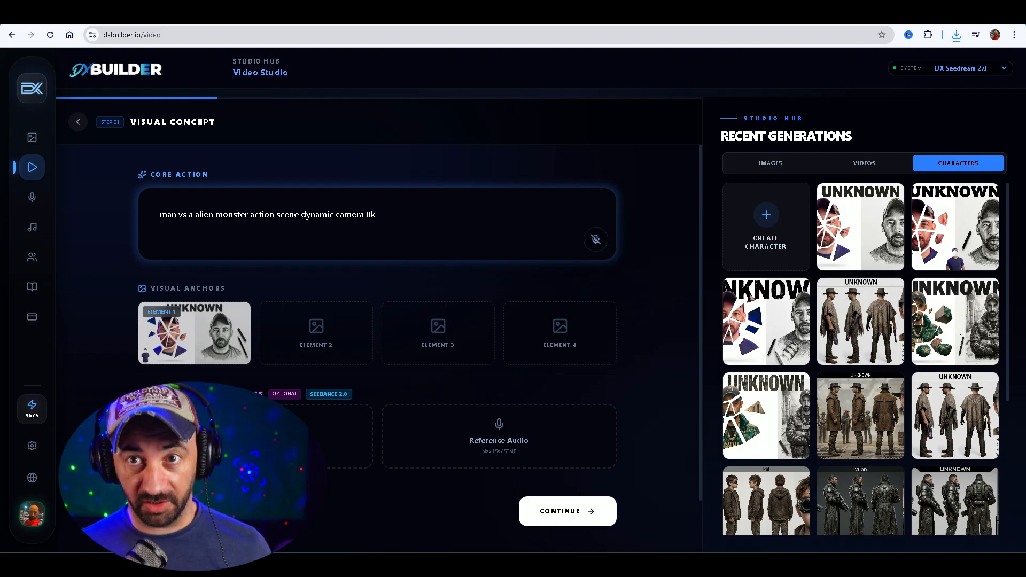
Set the clip duration to 15 seconds and proceed through the remaining setup to the final output.
click(567, 511)
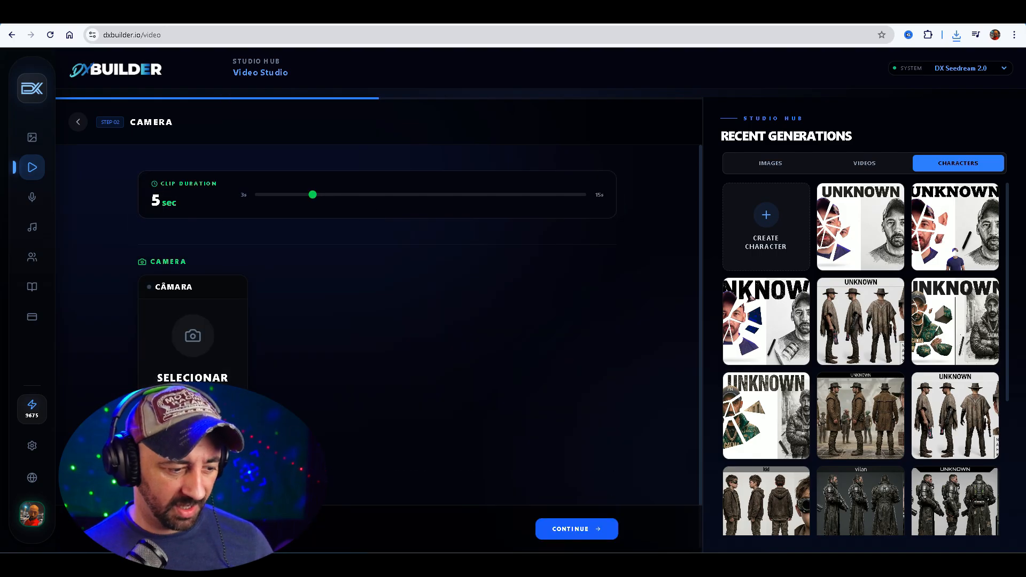
drag(313, 195, 582, 194)
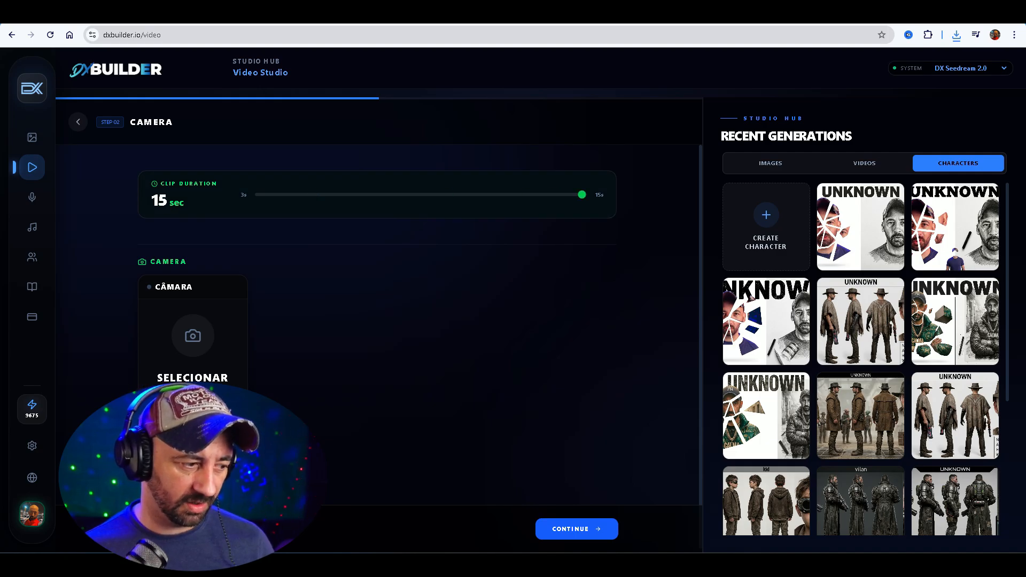
click(577, 528)
click(577, 529)
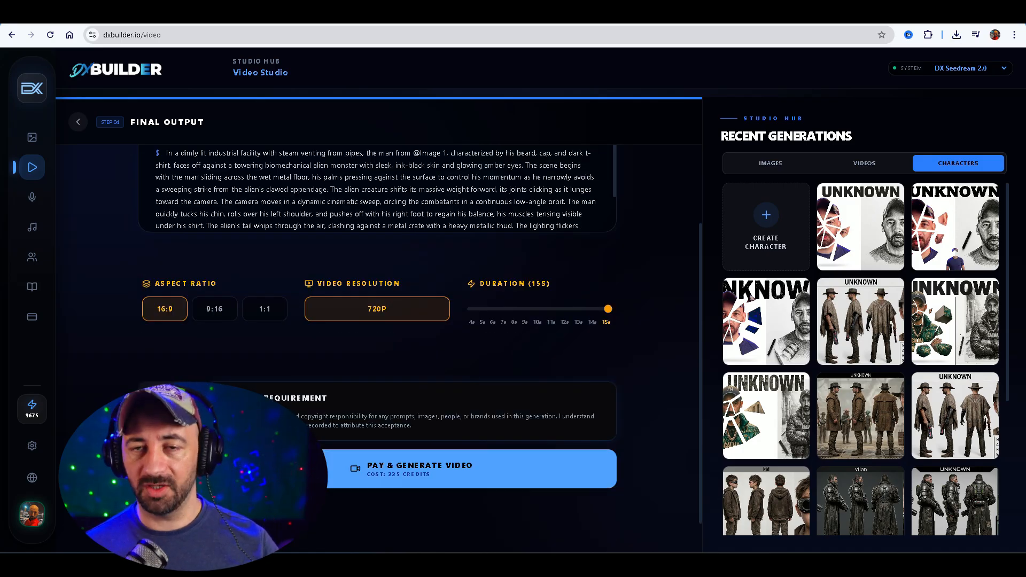
Copy the generated director's script and switch to Dreamina.
scroll(377, 267, up, 2)
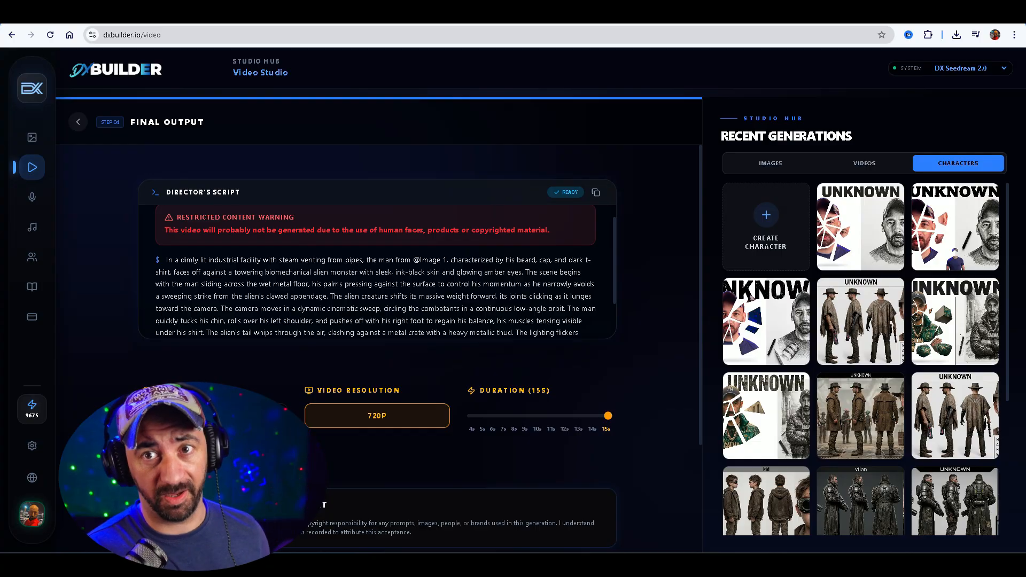
click(596, 193)
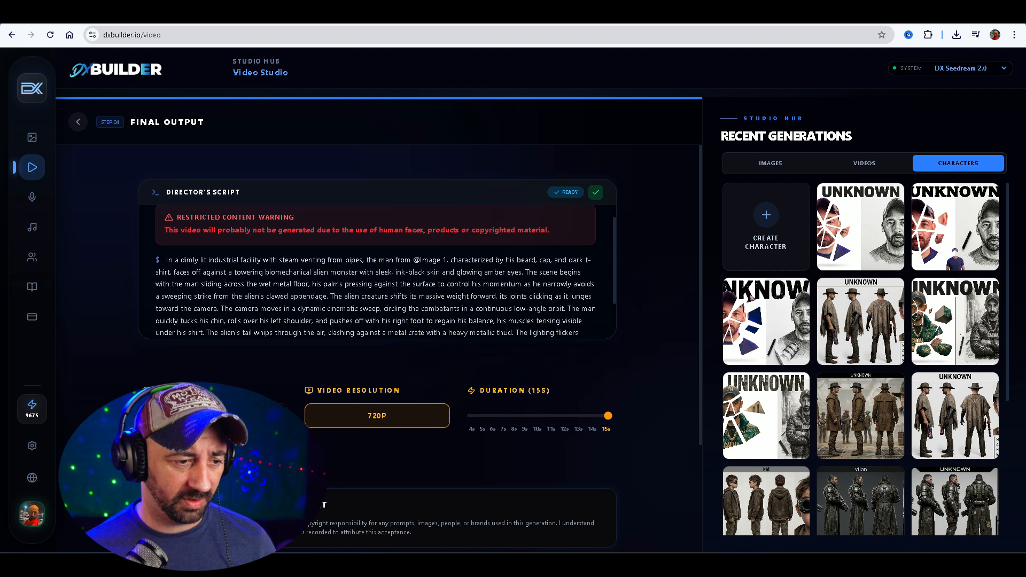
key(ctrl+Tab)
click(345, 477)
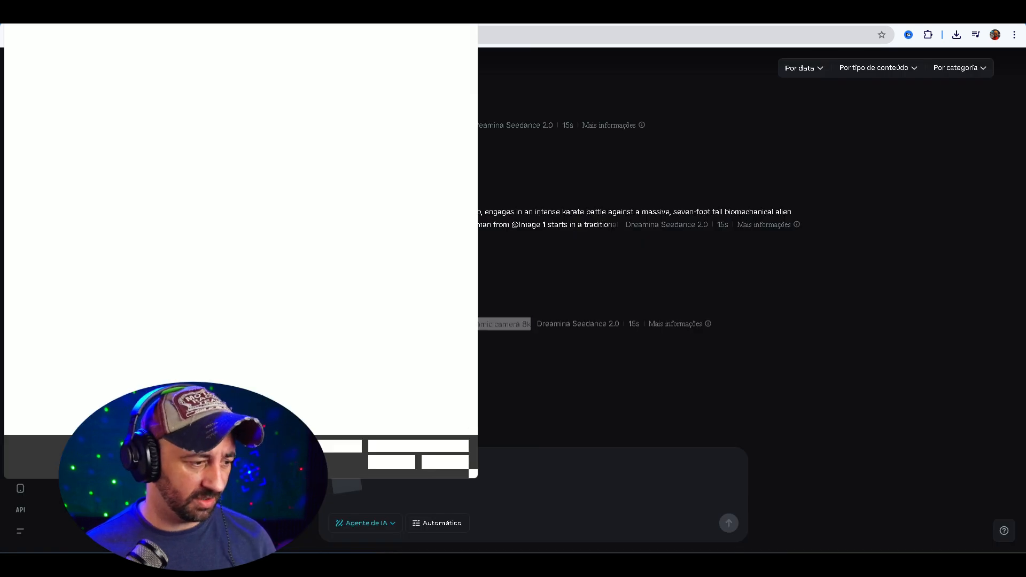
key(Escape)
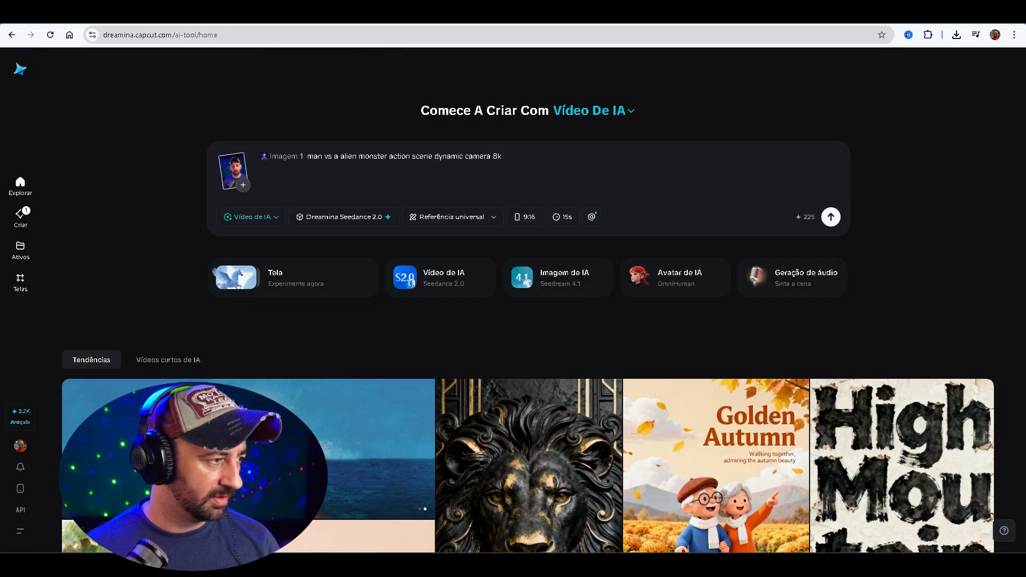
Replace the reference photo with the Desumanize UNKNOWN image from the Transferências folder and the prompt with the copied director's script.
click(453, 217)
drag(358, 156, 365, 156)
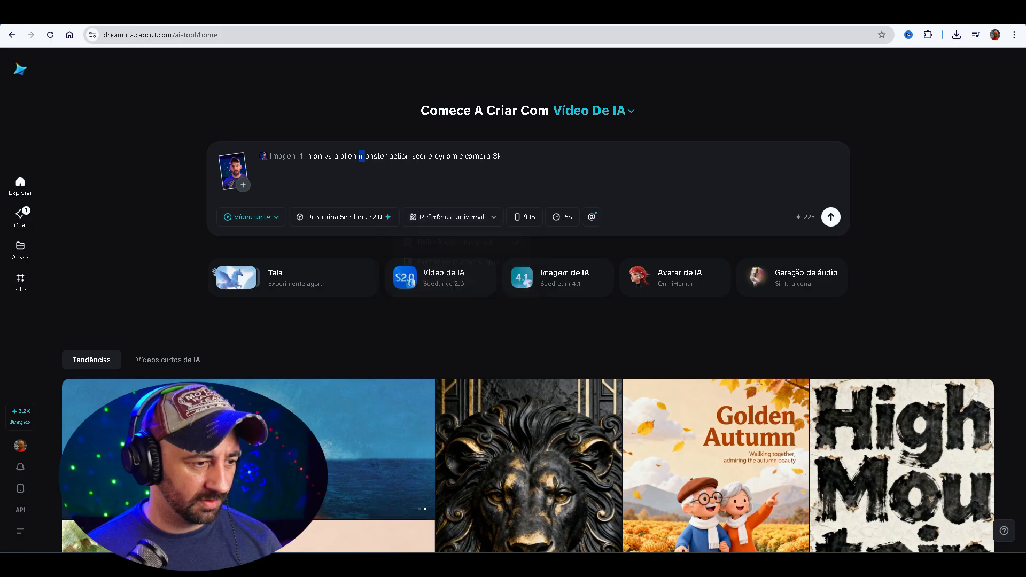
click(244, 147)
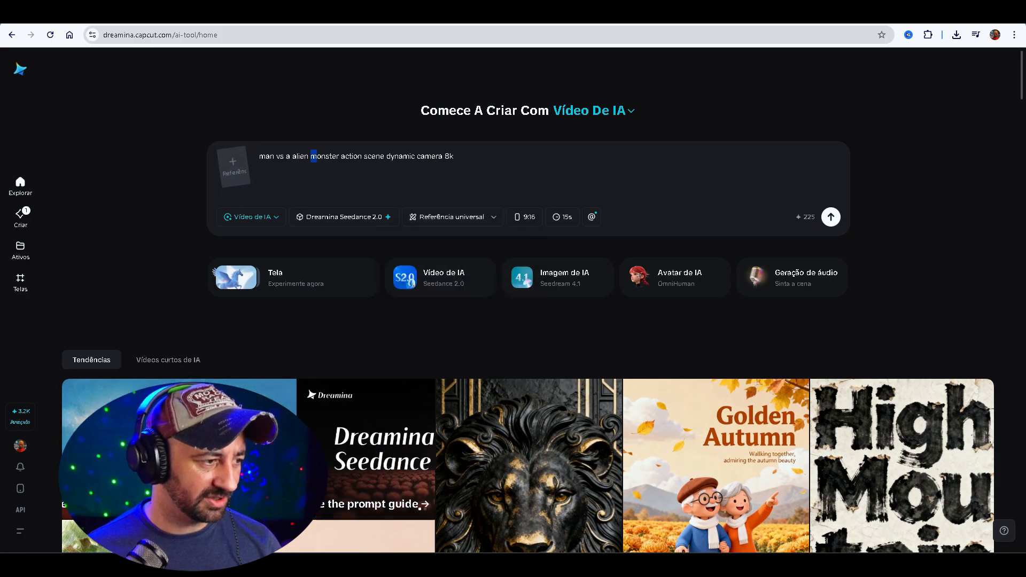
click(233, 167)
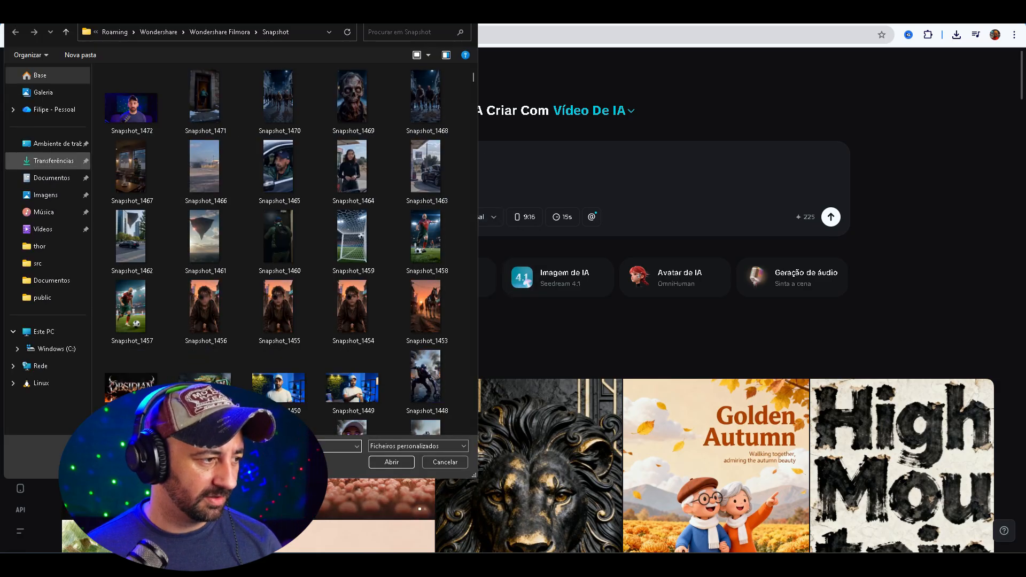
click(53, 161)
double_click(115, 103)
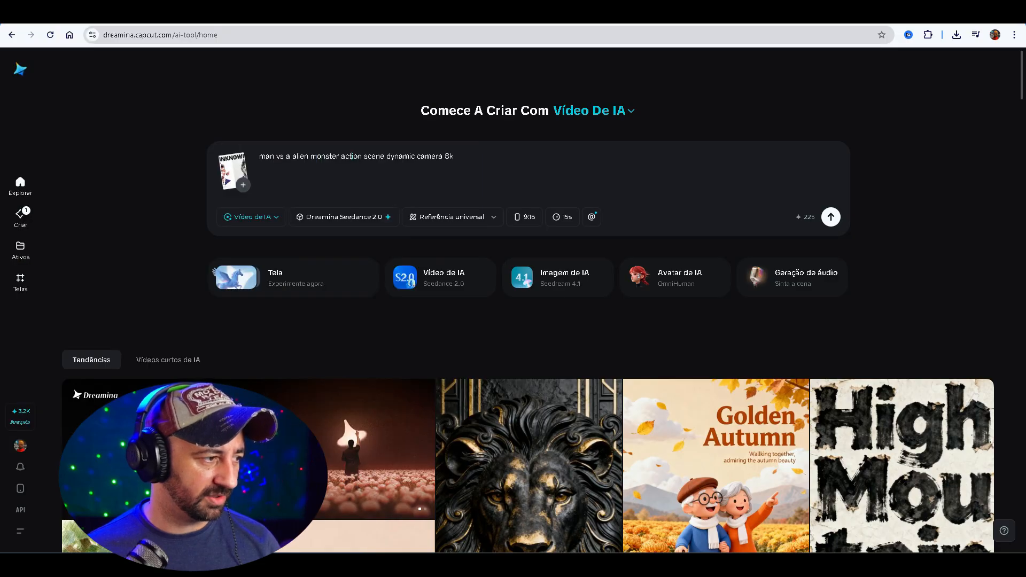
key(ctrl+a)
key(ctrl+v)
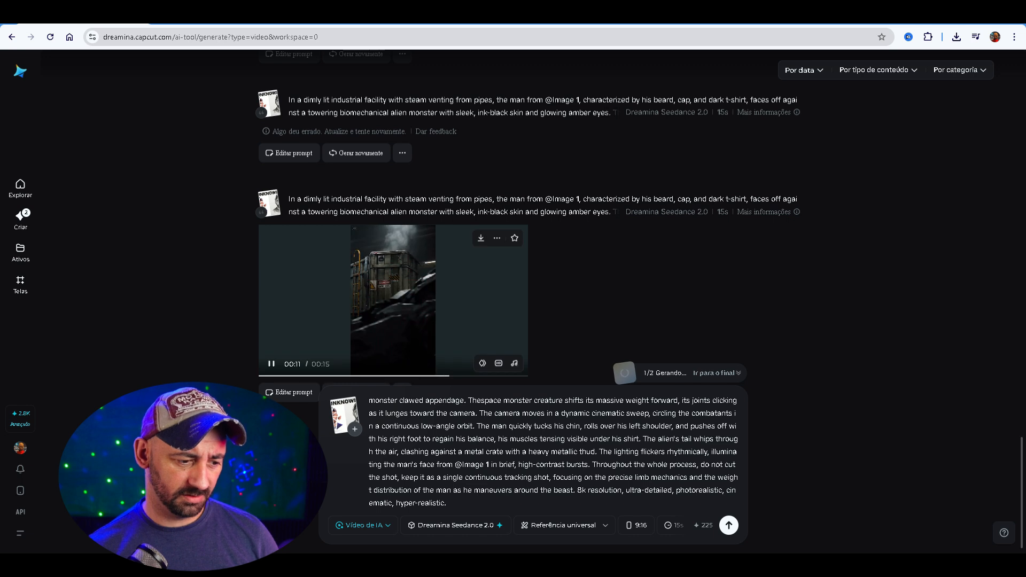
Examine the generated alien fight video in the enlarged view and return to the generation list.
click(393, 300)
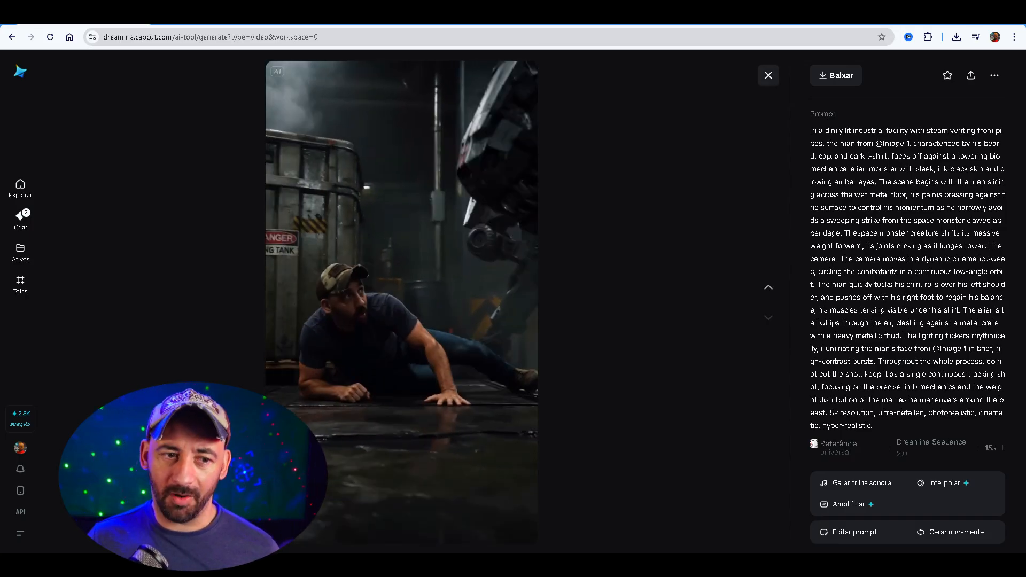
key(Escape)
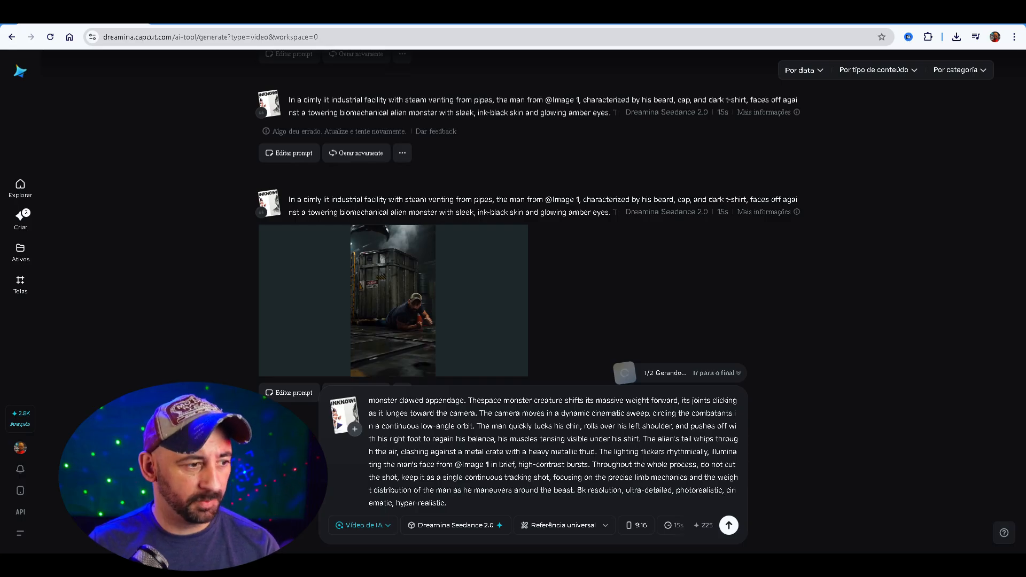
Switch back to DX Builder and start an Image-to-Image project in the Image Studio.
key(ctrl+Tab)
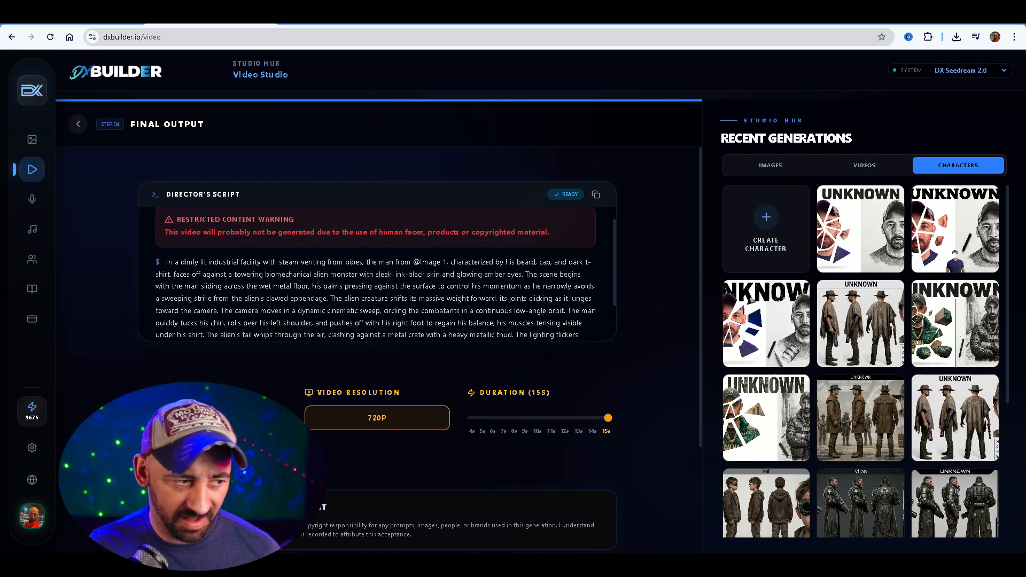
click(32, 139)
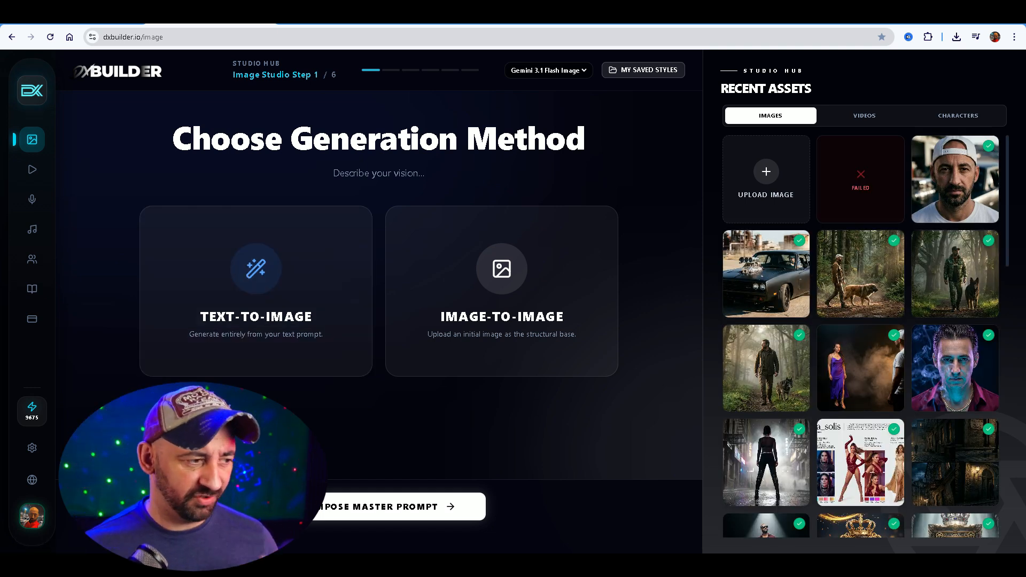
click(502, 291)
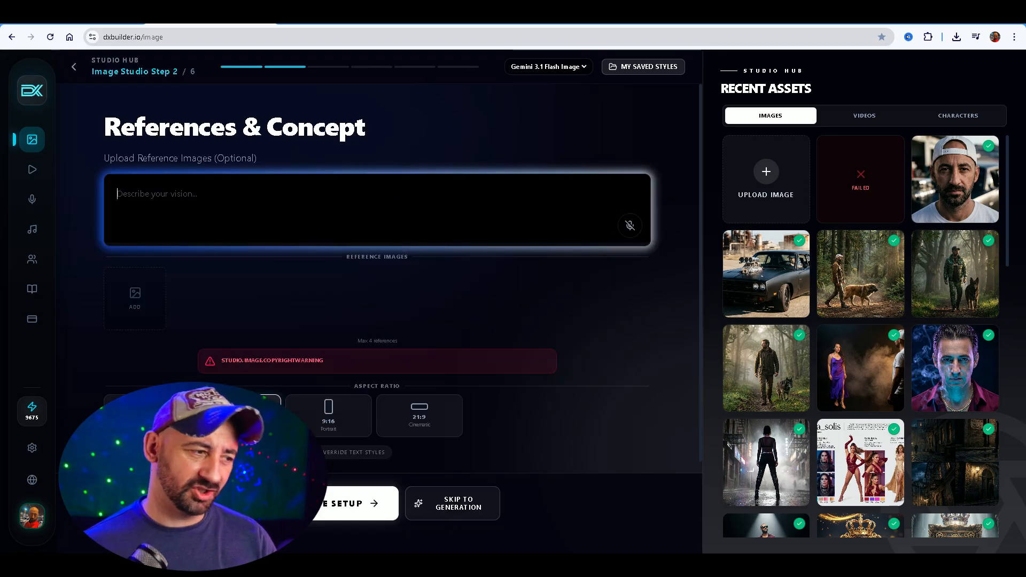
Add the snapshot of the man in the cap from the Wondershare Filmora Snapshot folder as a reference image.
click(134, 298)
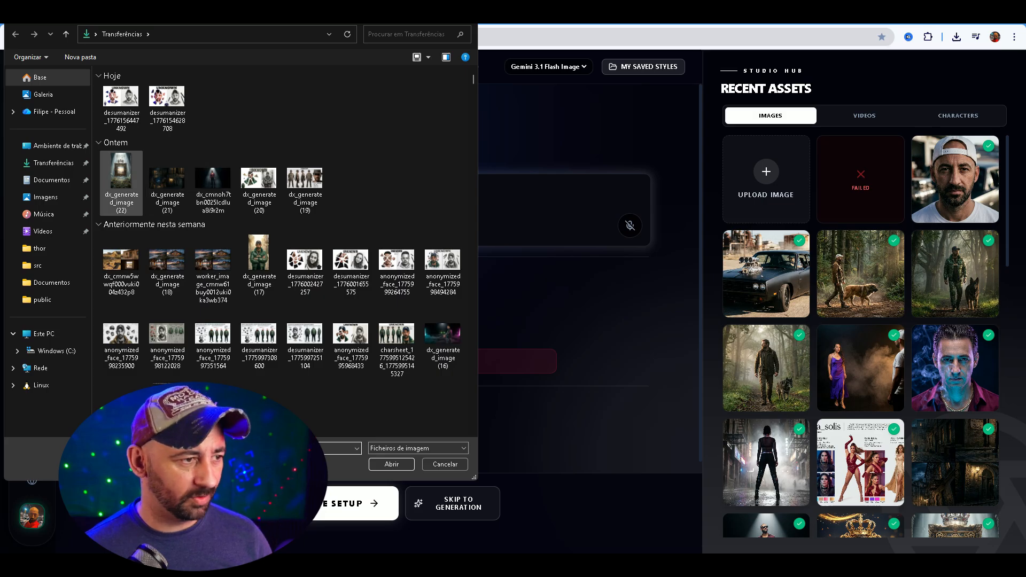
click(214, 34)
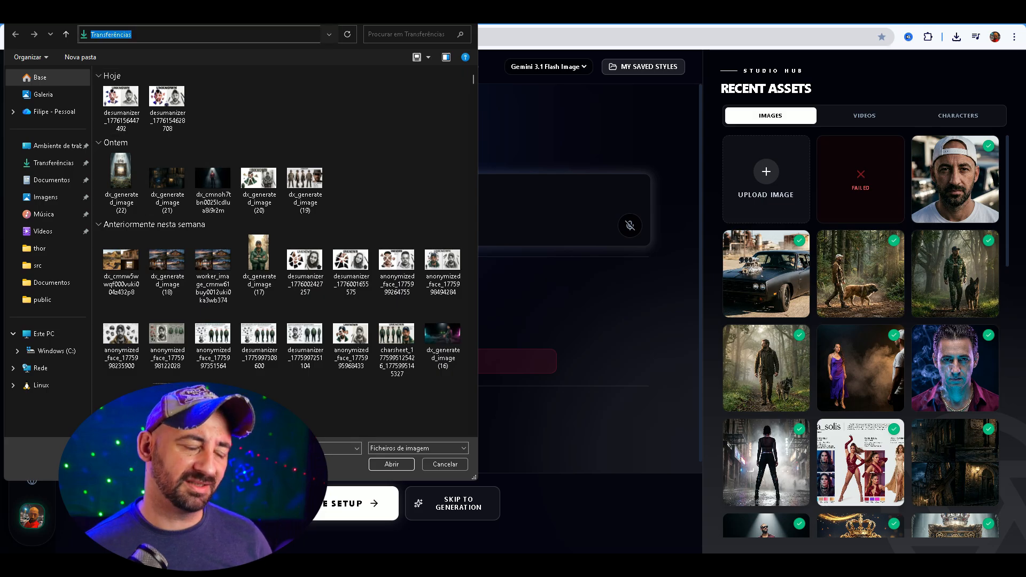
click(328, 34)
click(329, 34)
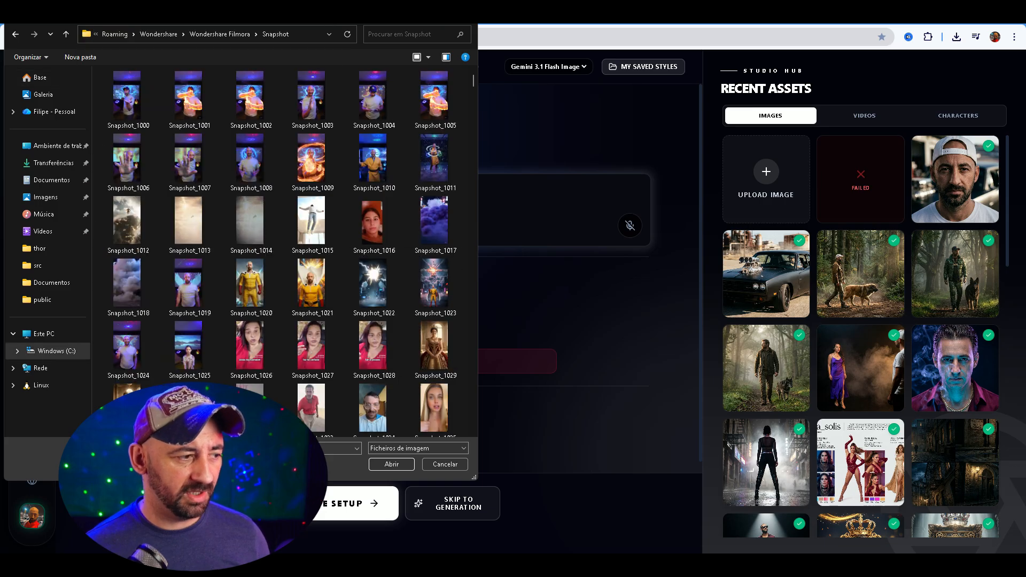
click(128, 102)
key(Return)
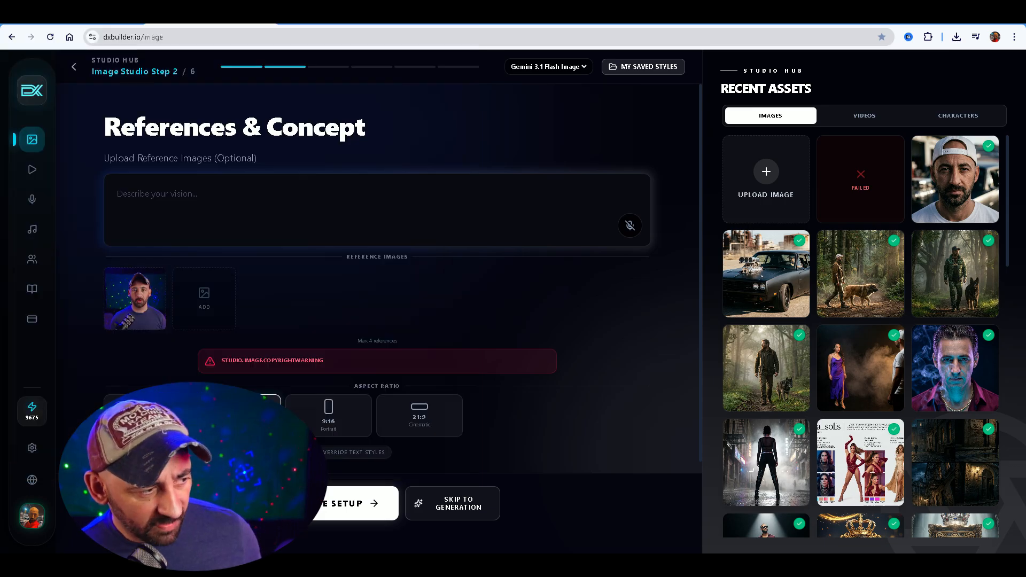
Describe the vision as "dismant this man in space armature futuristic" and continue to the camera and film setup.
click(630, 225)
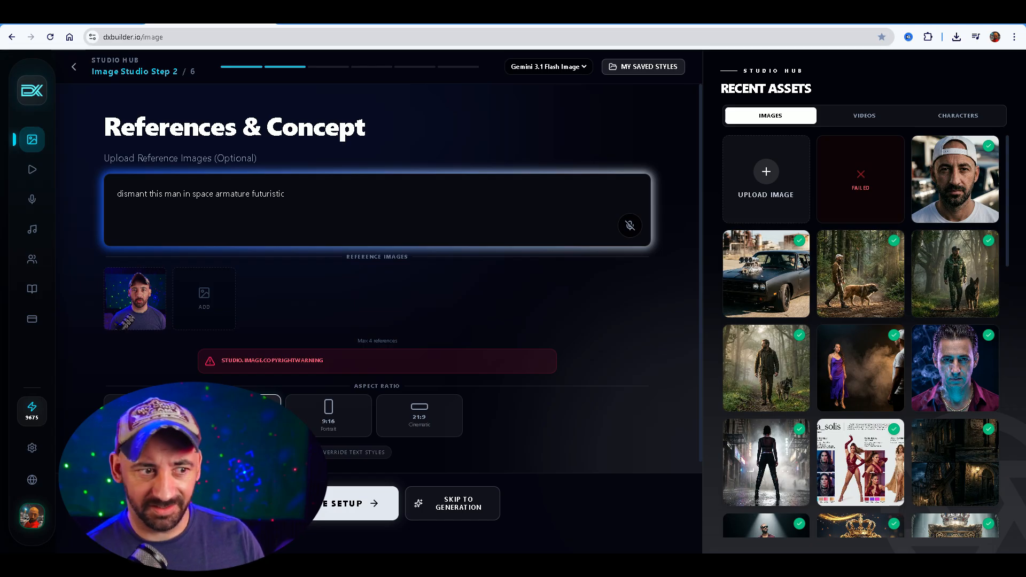
click(353, 503)
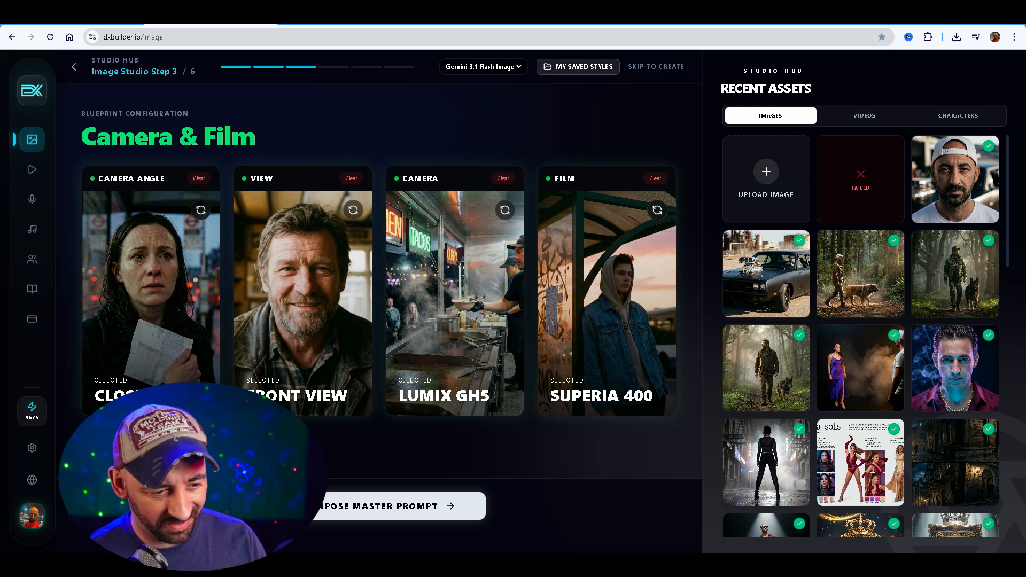
Set the camera angle to Worm's Eye and the view to Left Side.
click(173, 307)
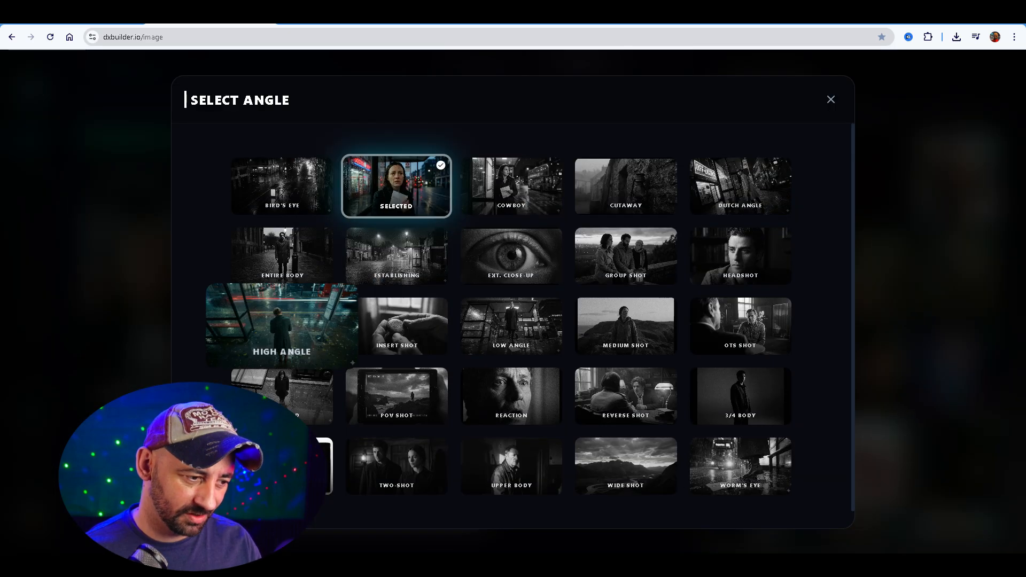
scroll(625, 315, down, 1)
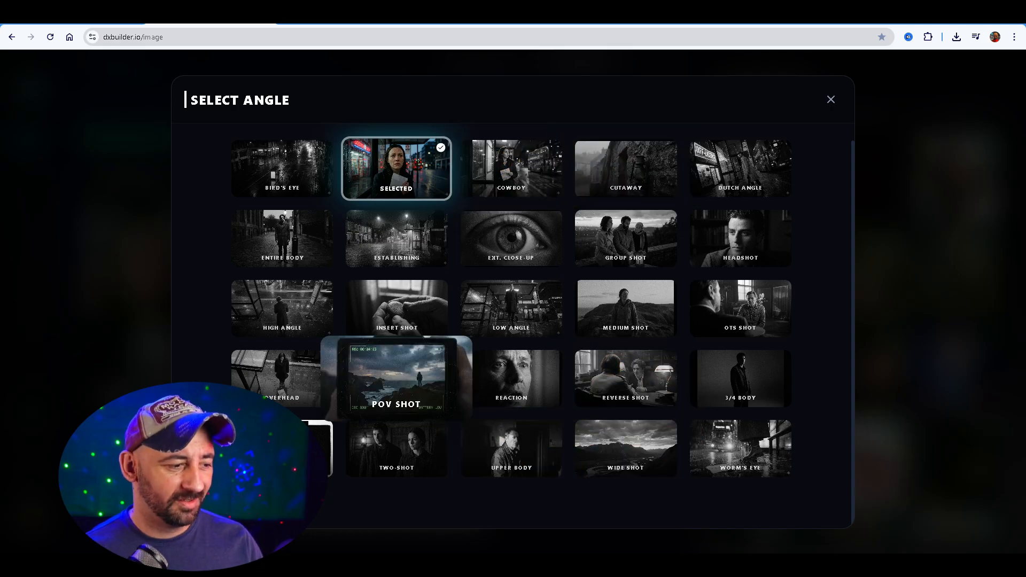
click(740, 449)
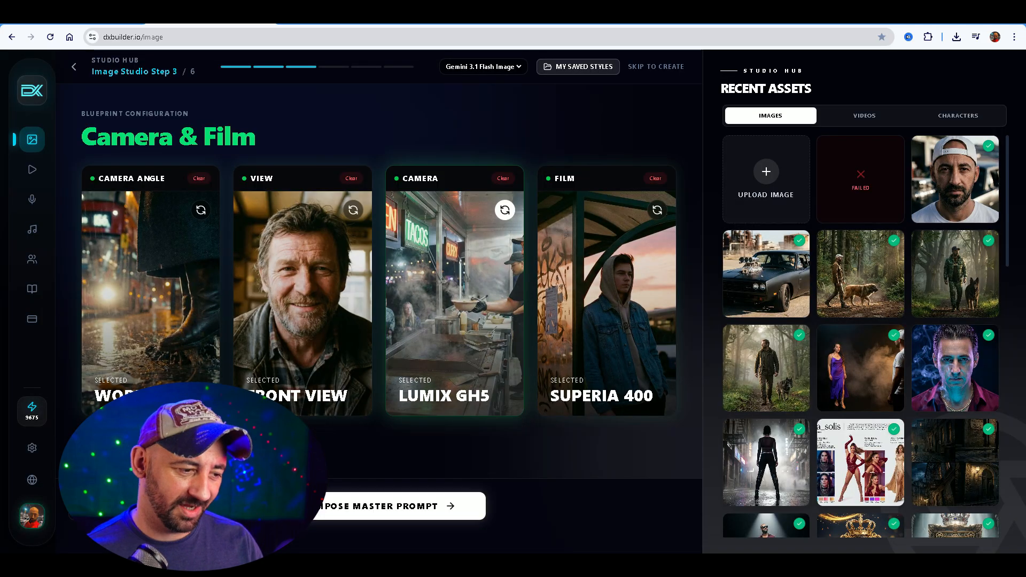
click(352, 209)
click(398, 315)
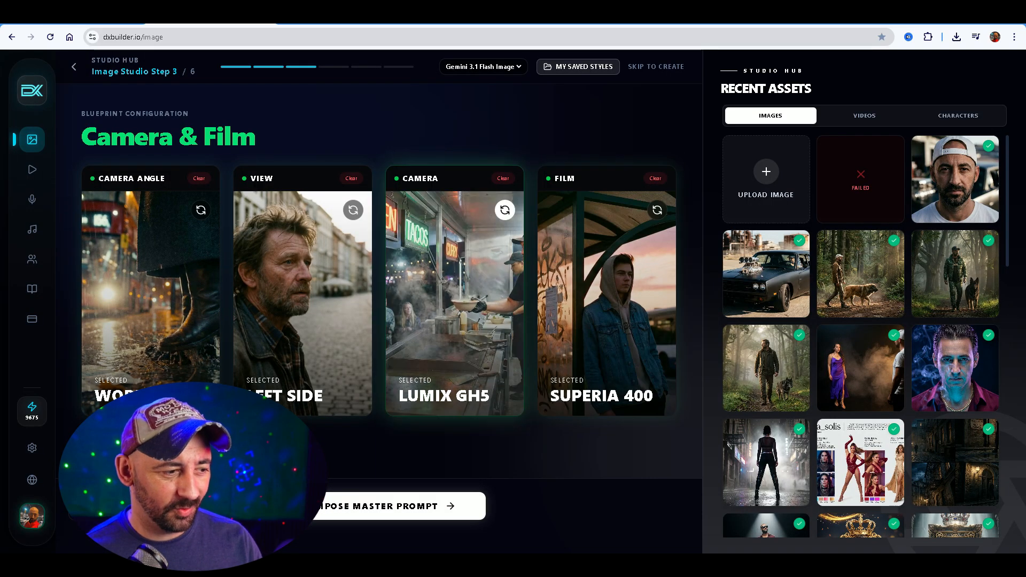
click(353, 209)
key(Escape)
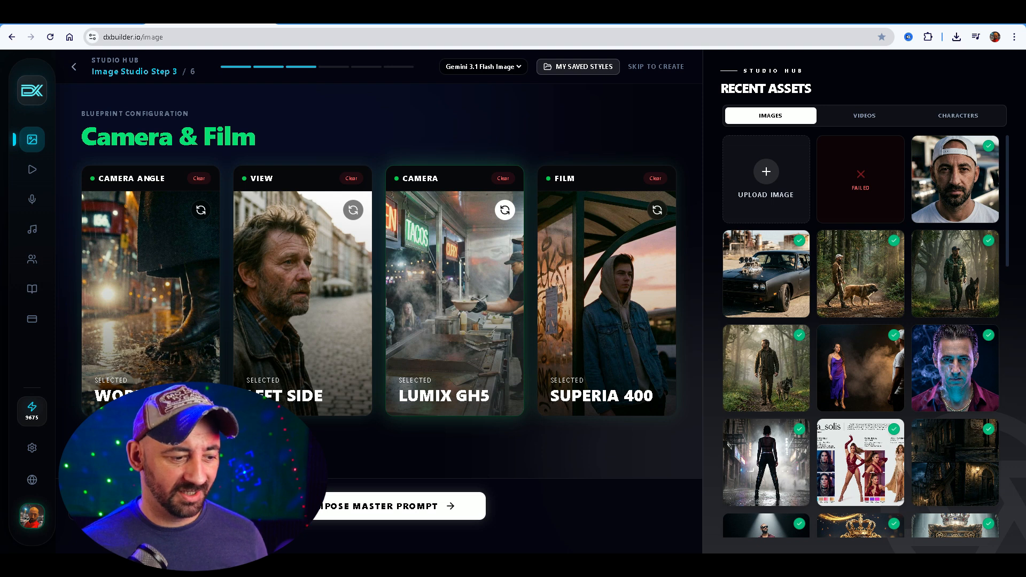
Set the camera to Fuji X-T4 and clear the selected film stock.
click(505, 209)
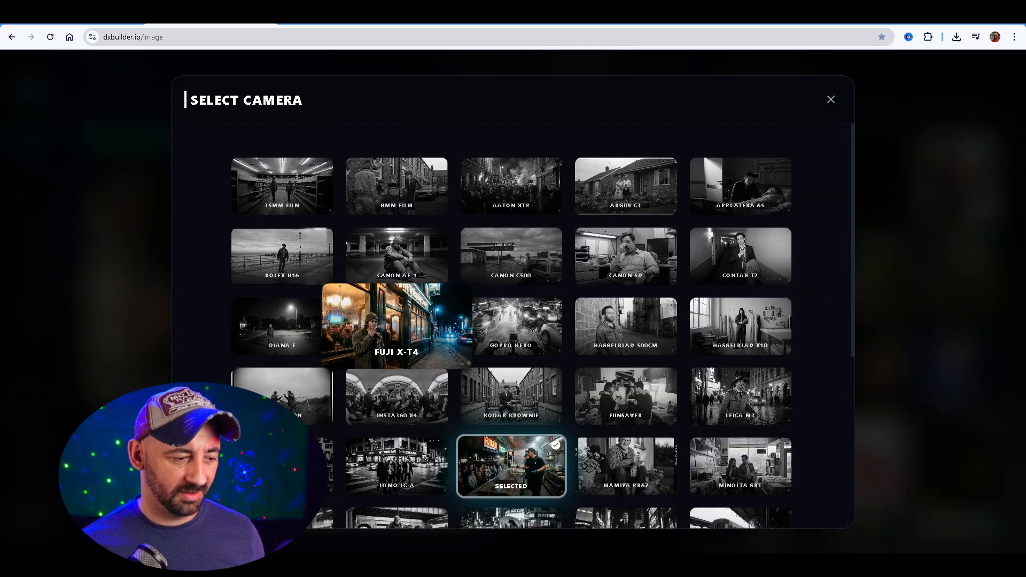
click(397, 326)
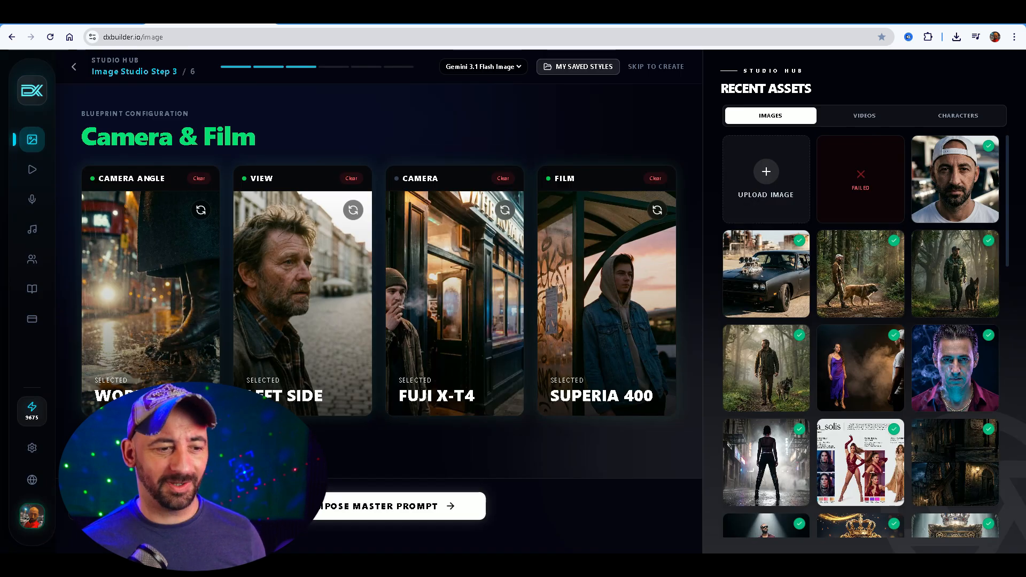
click(656, 209)
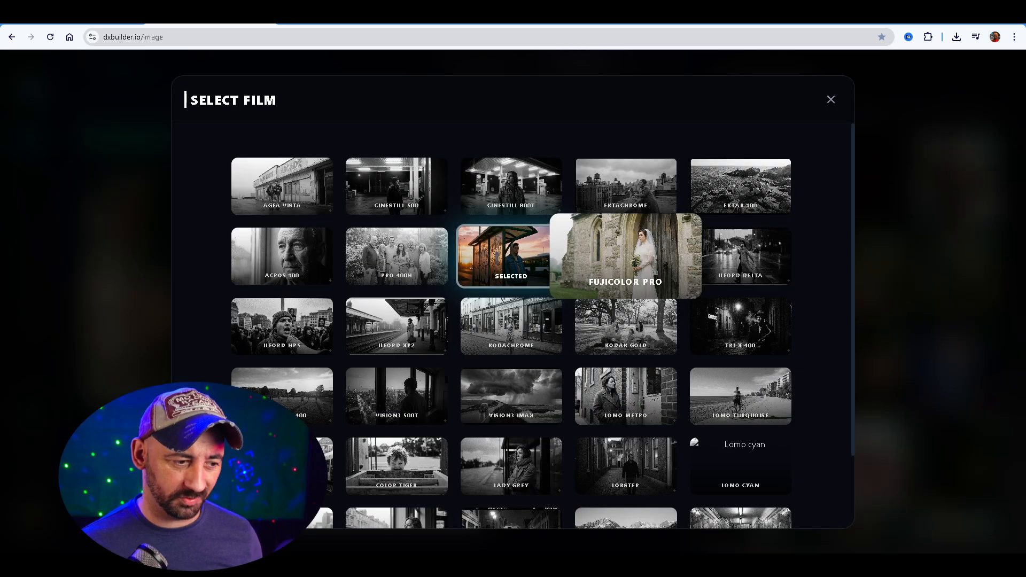
key(Escape)
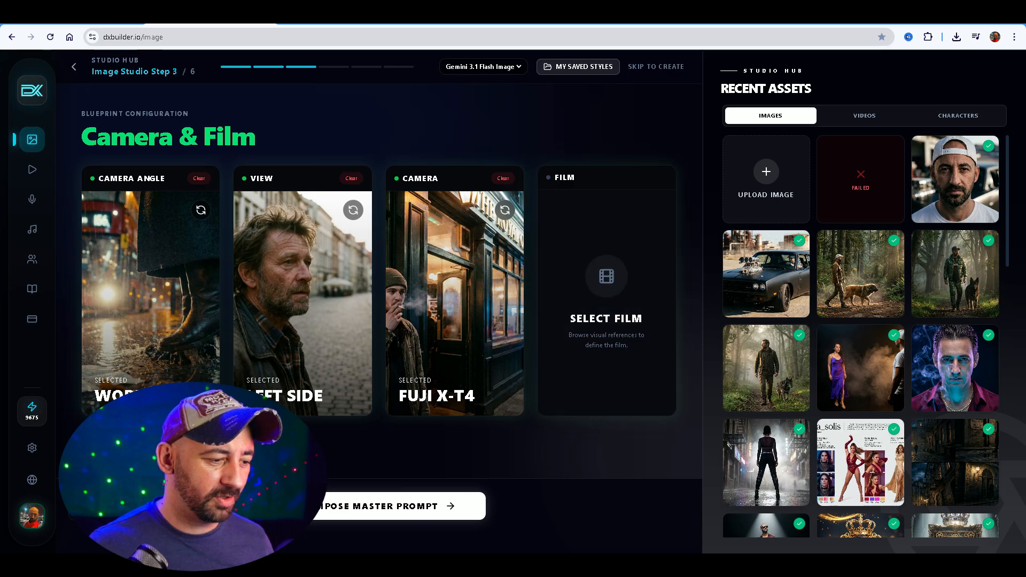
Continue to the atmosphere and light setup, set the lighting rig to Neon and clear the environment selection.
click(187, 506)
click(171, 277)
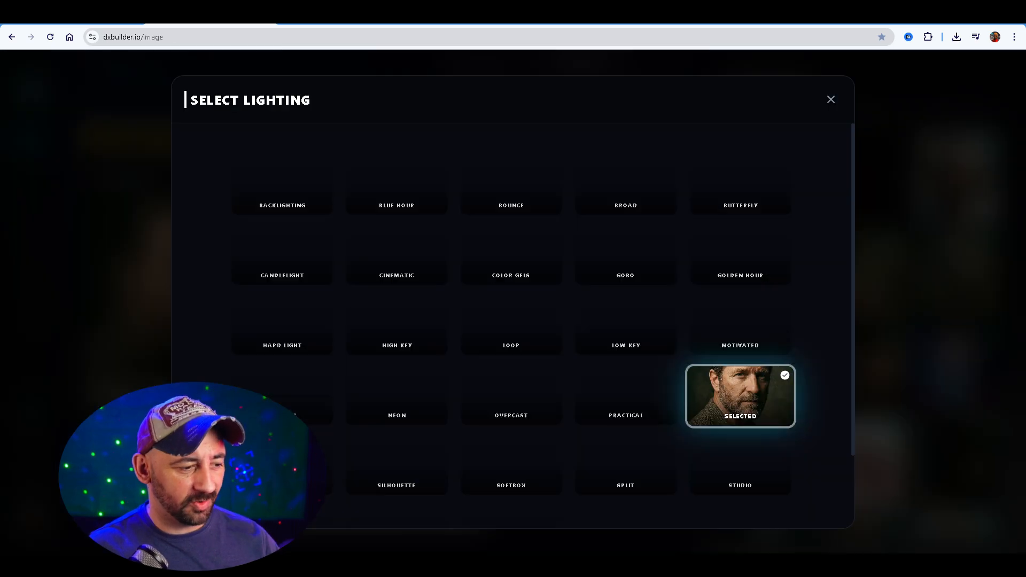
scroll(401, 299, down, 2)
click(401, 298)
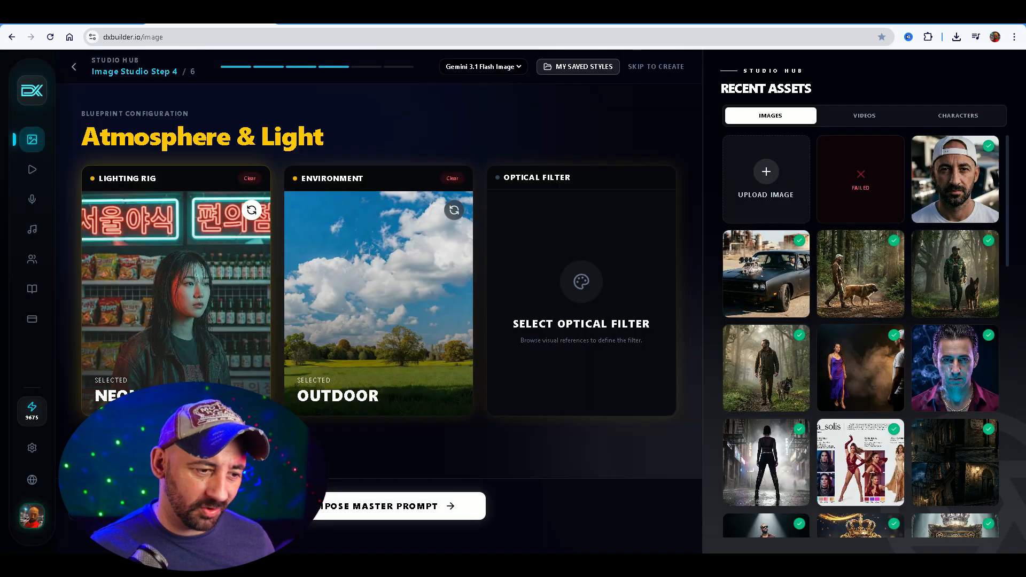
click(456, 211)
click(408, 211)
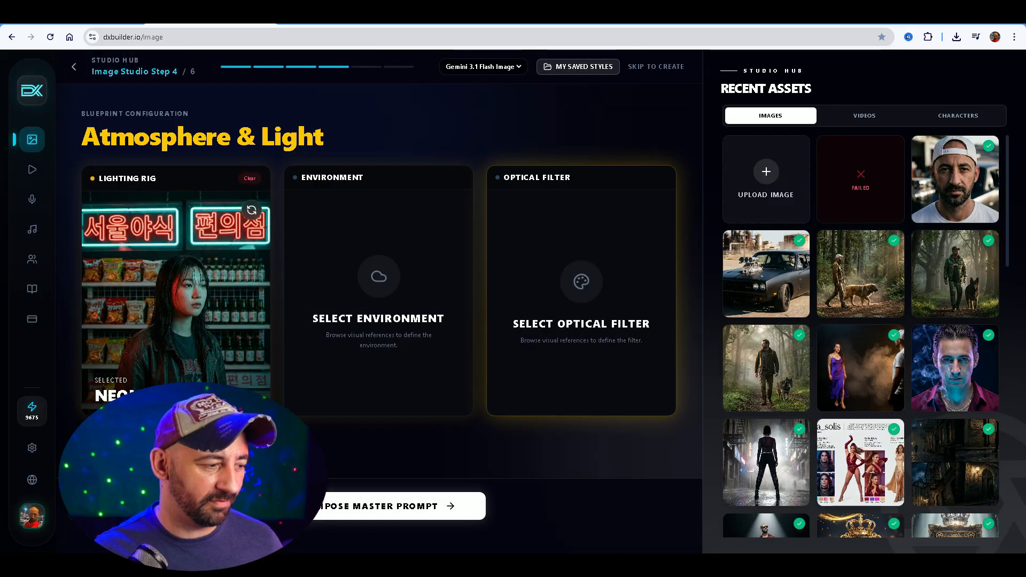
Continue to the cinematography setup, clear the primary genre and proceed to the final creation stage.
click(187, 506)
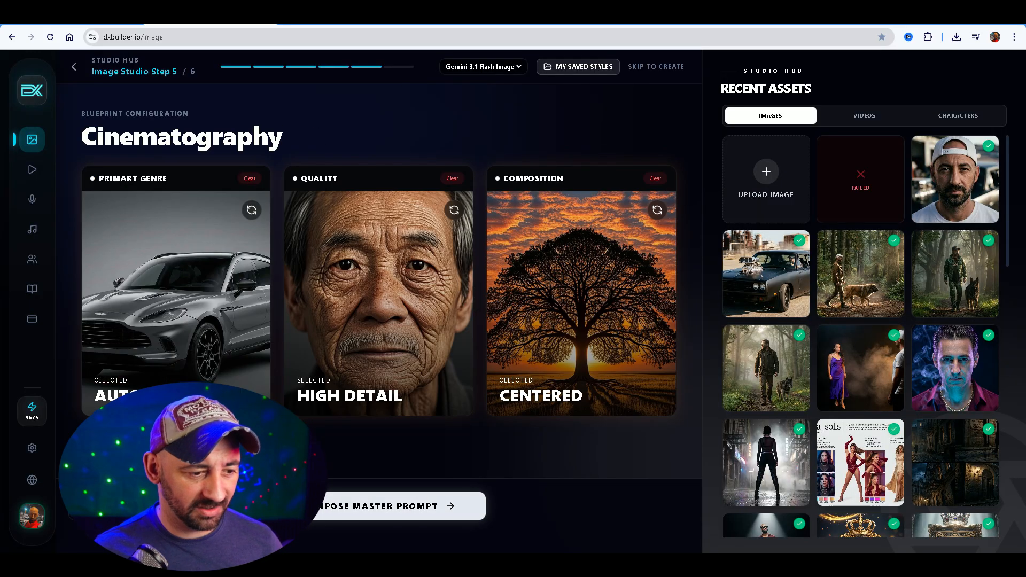
click(249, 178)
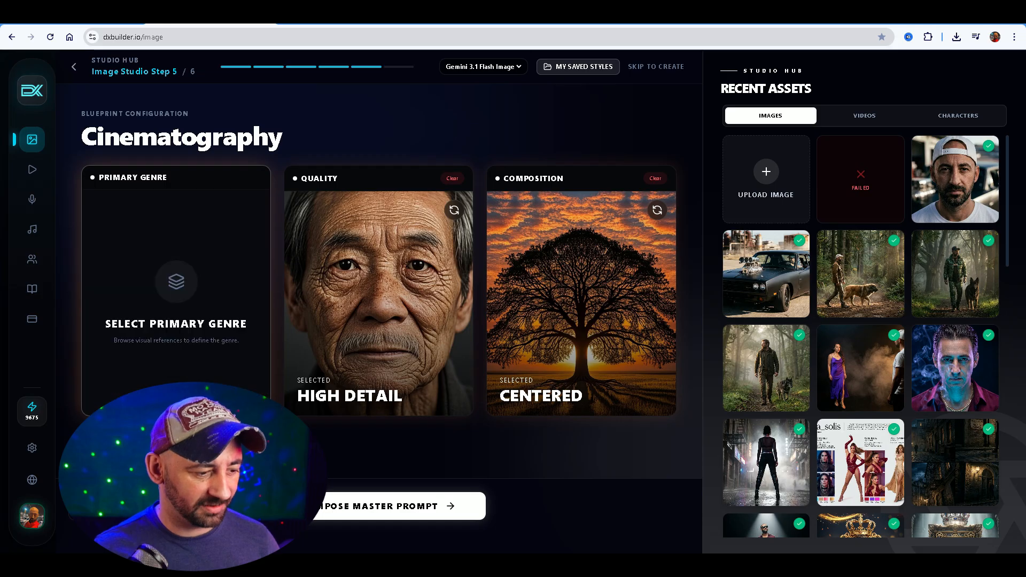
click(406, 506)
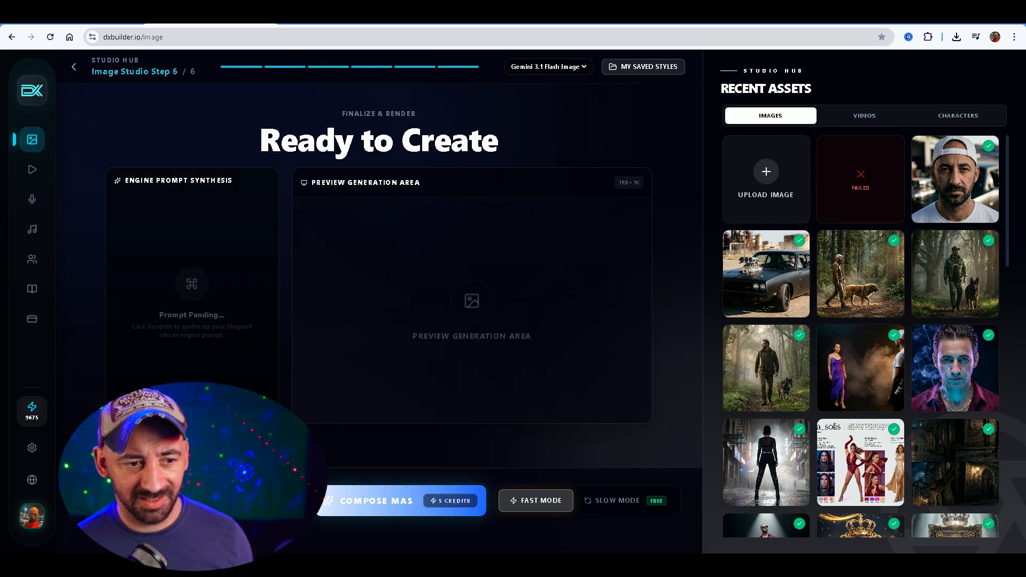
Compose the master prompt, accept the legal requirement and generate the space armor image.
click(406, 500)
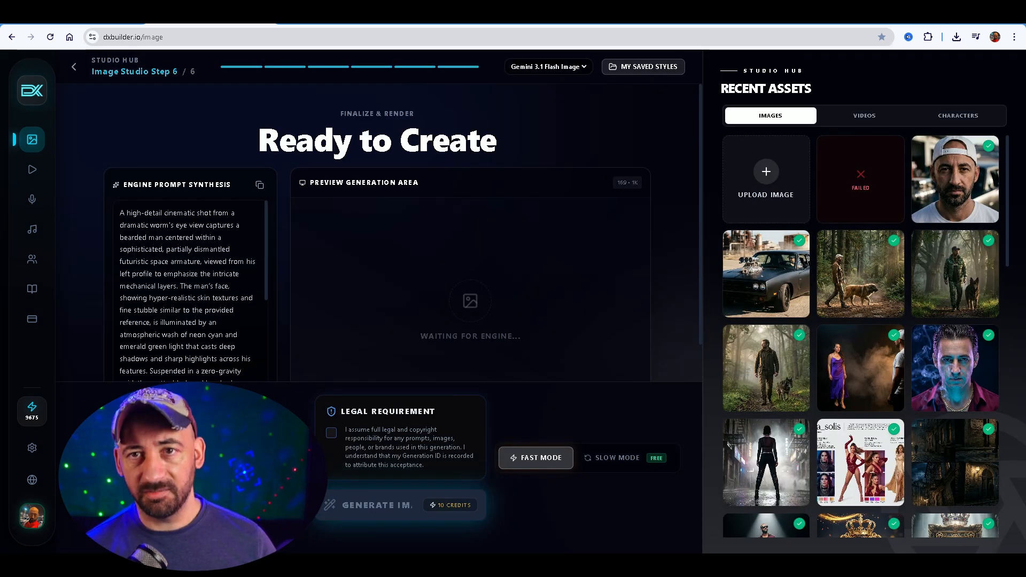
click(332, 432)
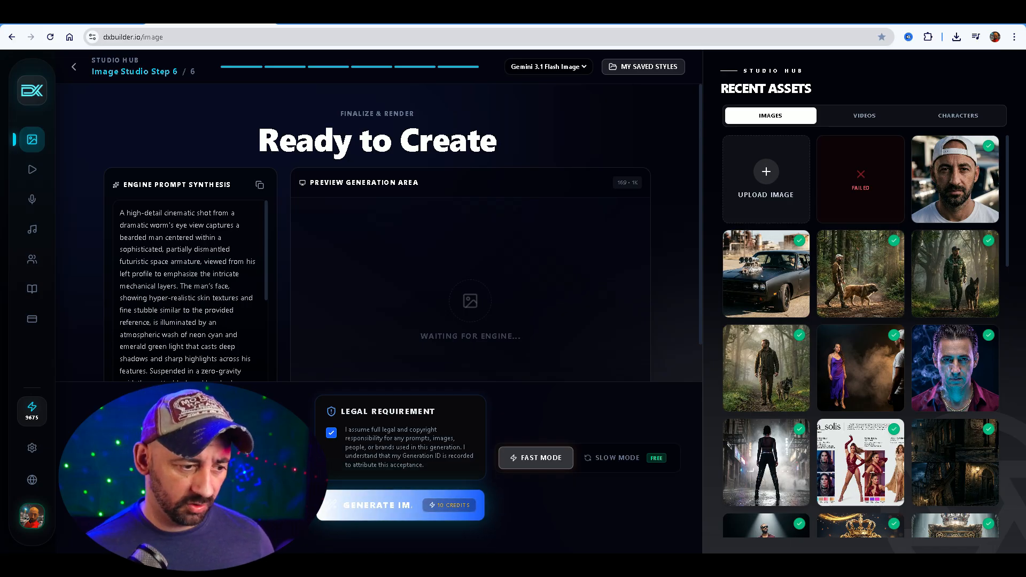
click(400, 505)
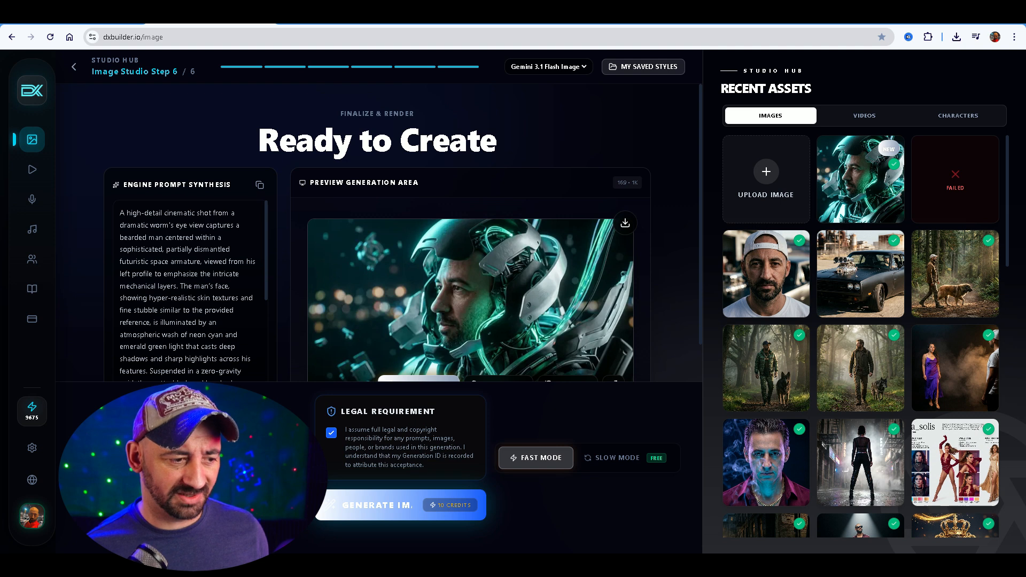
Start a new scene from the generated image and add the newest armor picture as a second reference.
scroll(406, 233, down, 1)
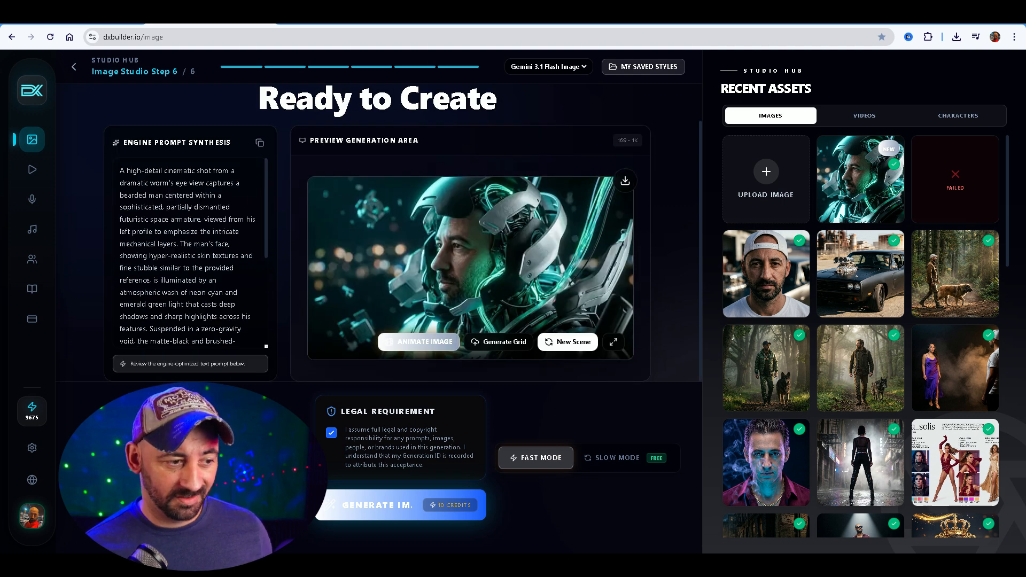
click(568, 341)
click(829, 179)
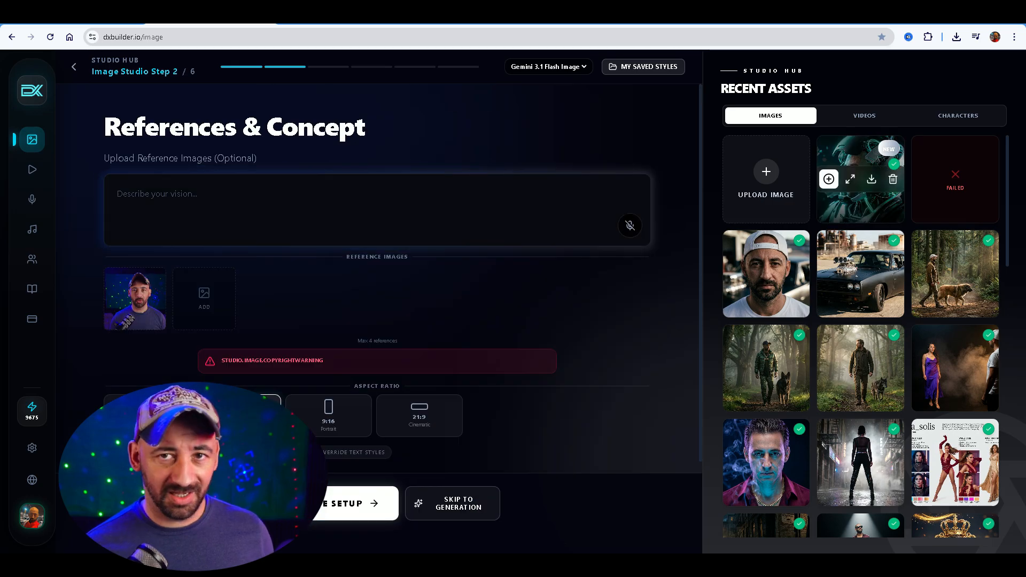
click(230, 213)
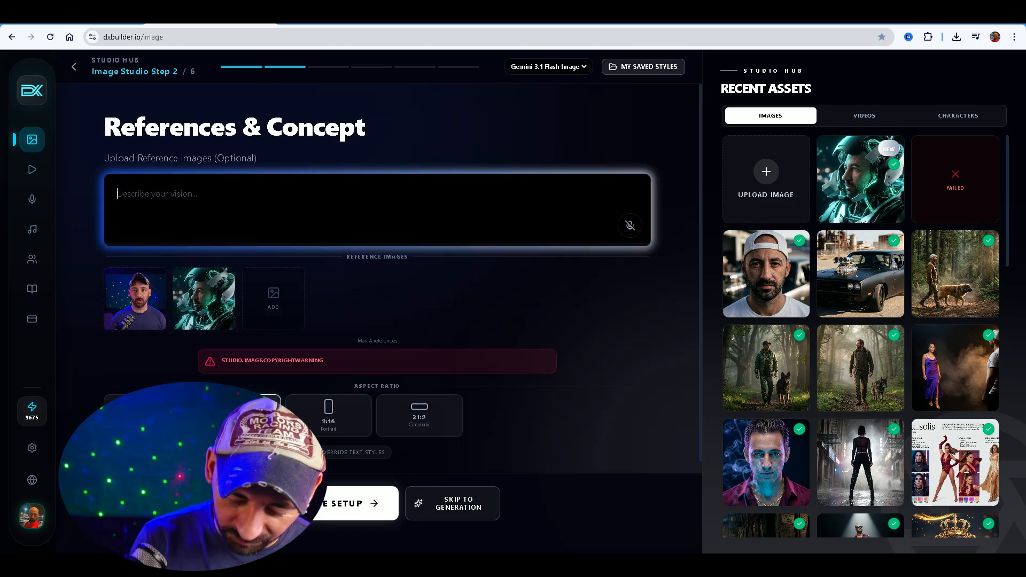
text(full n b)
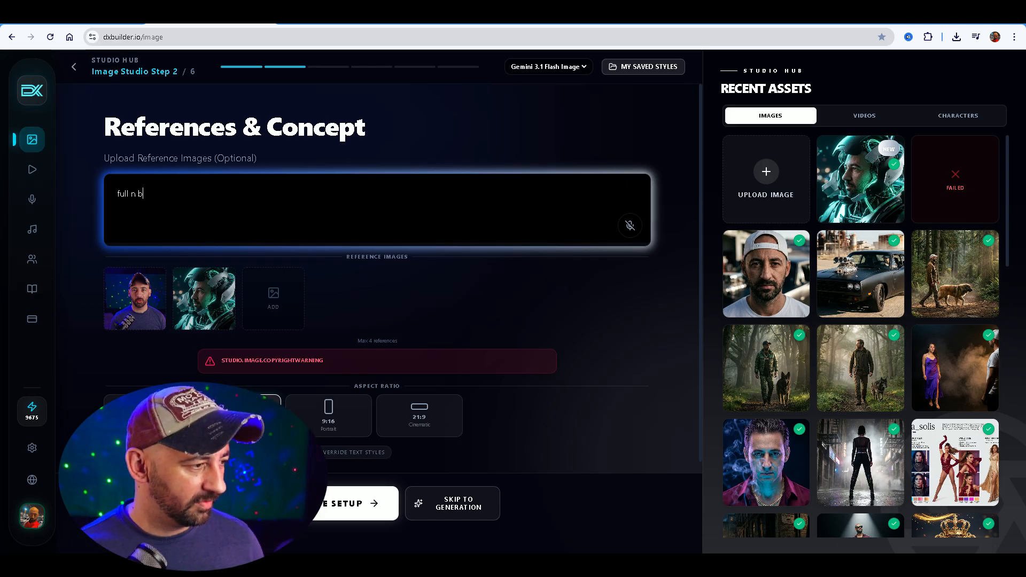
text(ody)
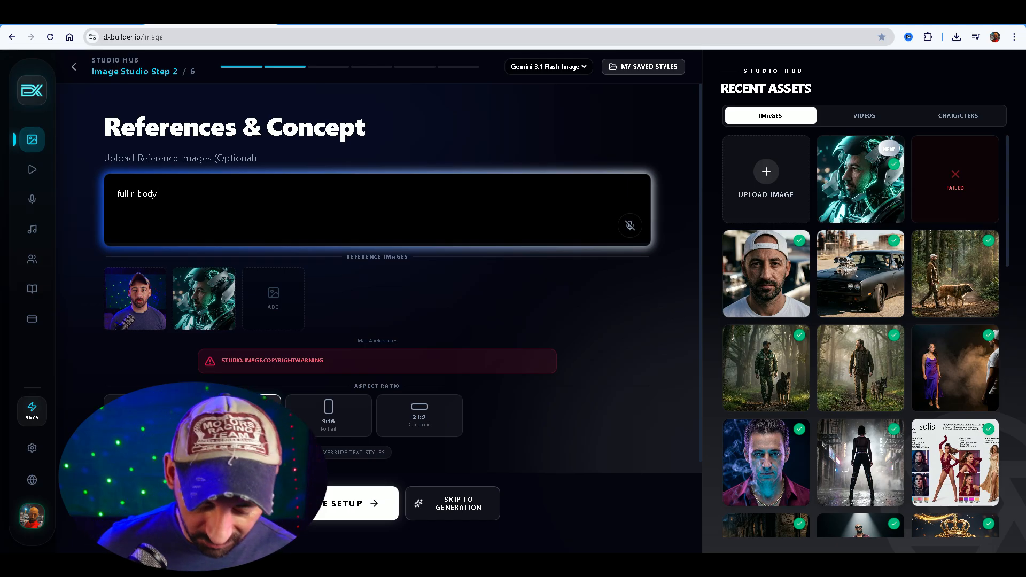
double_click(133, 194)
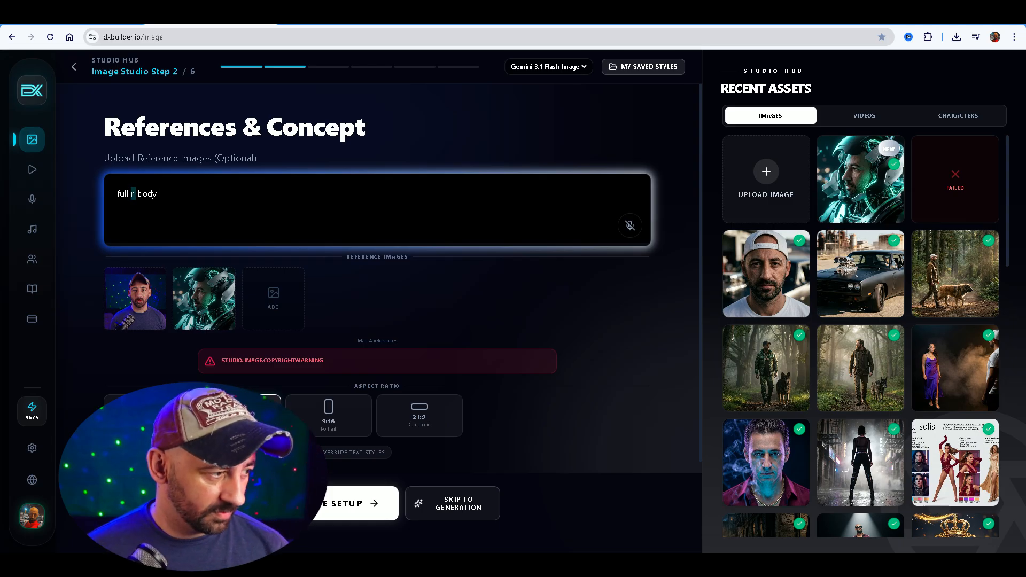
key(BackSpace)
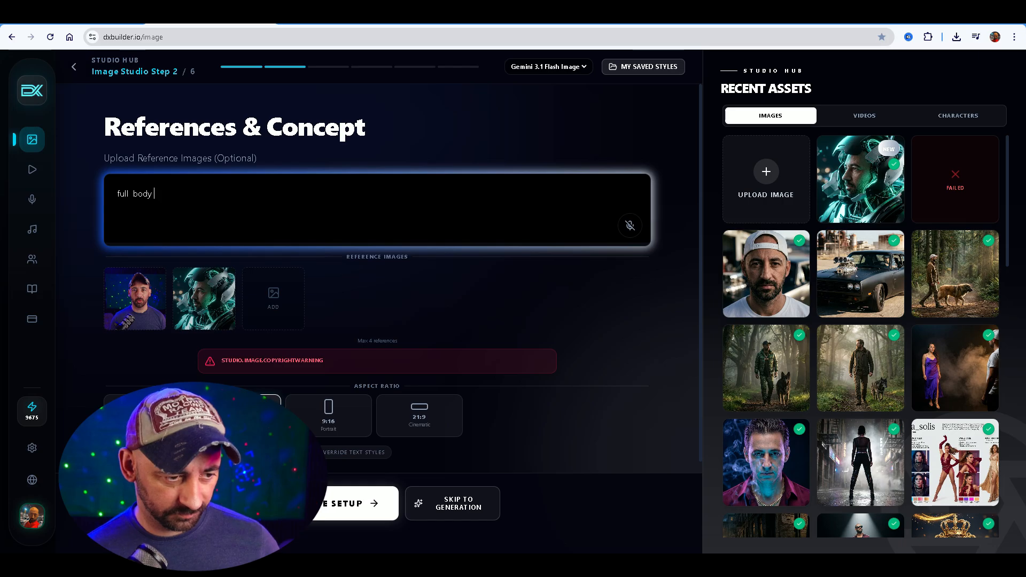
key(BackSpace)
key(BackSpace)
key(BackSpace)
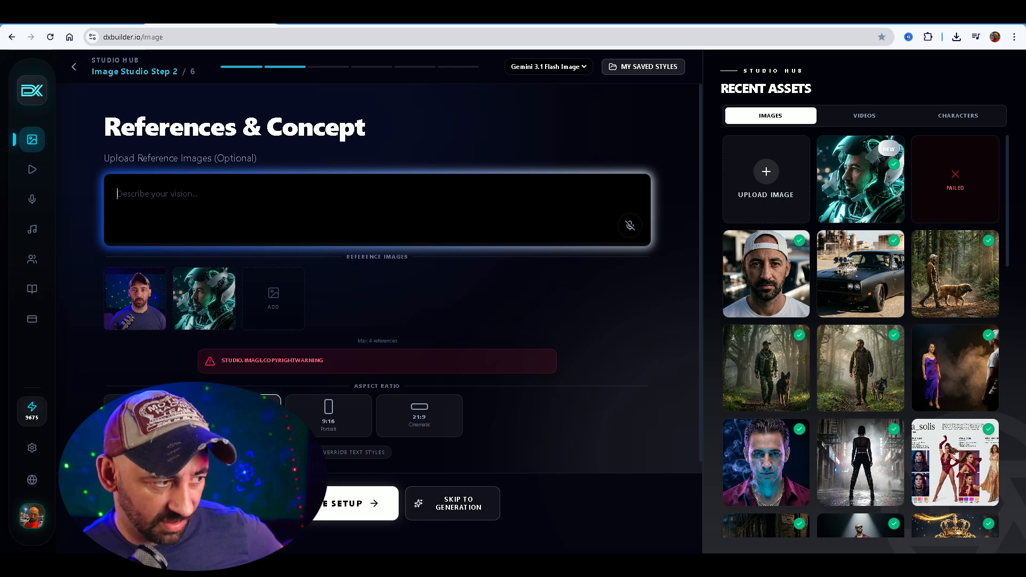
Dictate the vision "the men in the armature seeing in a full body perspective" and continue to the camera setup.
click(630, 226)
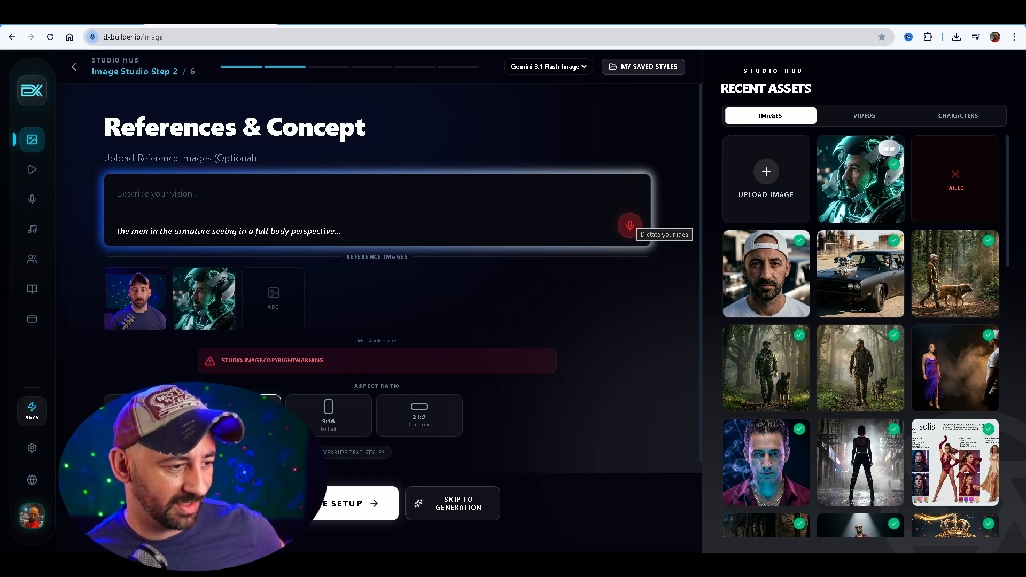
click(356, 503)
Set the camera angle to Entire Body and the view to Front View.
click(151, 269)
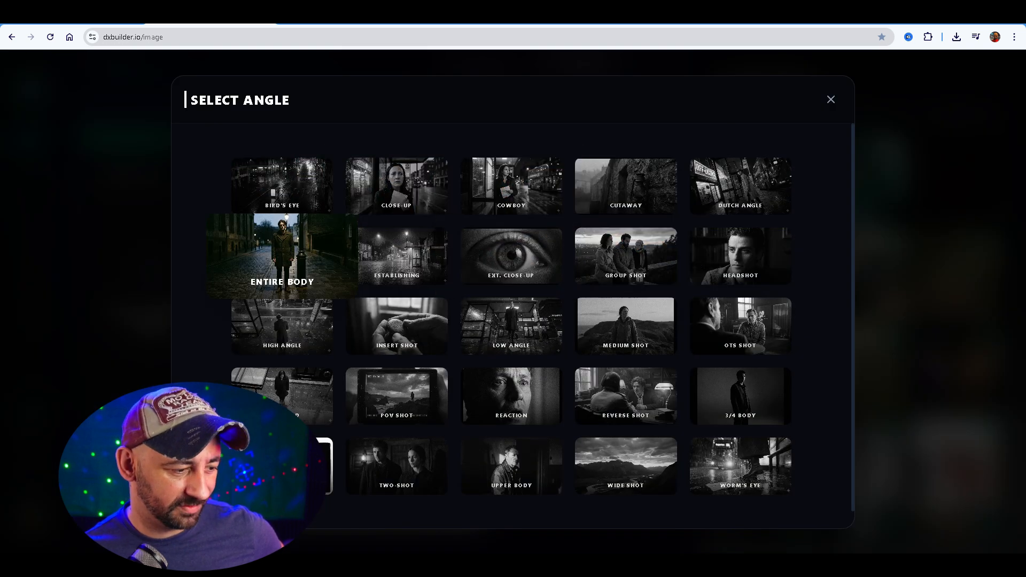
click(282, 257)
click(302, 276)
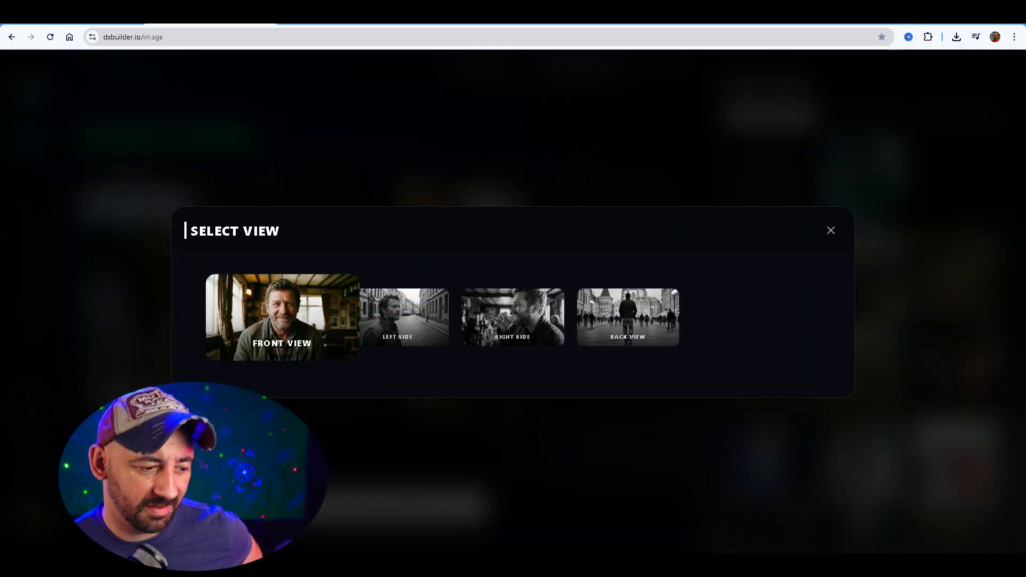
click(281, 316)
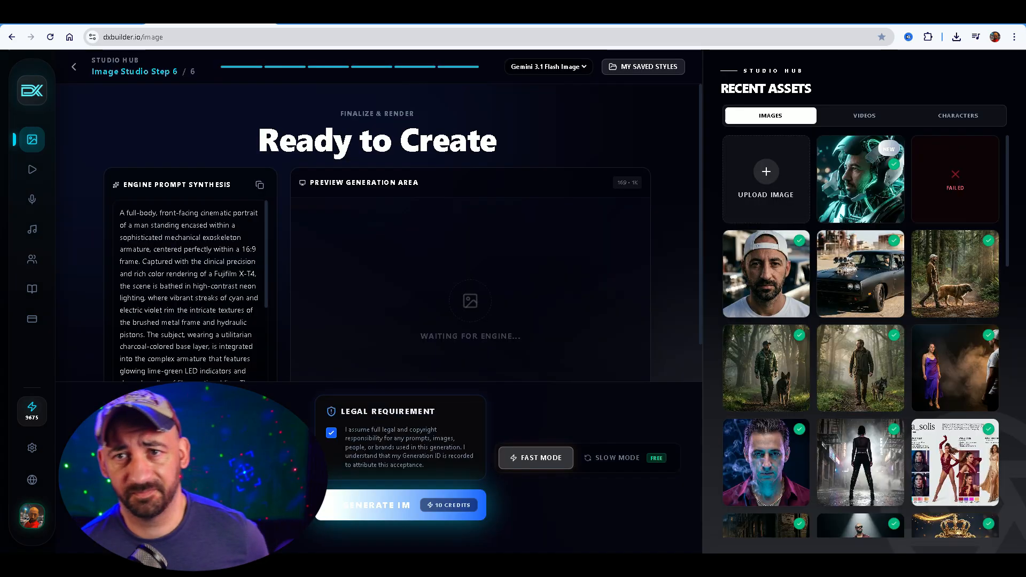
Generate the full-body armor image and inspect the result enlarged.
click(400, 505)
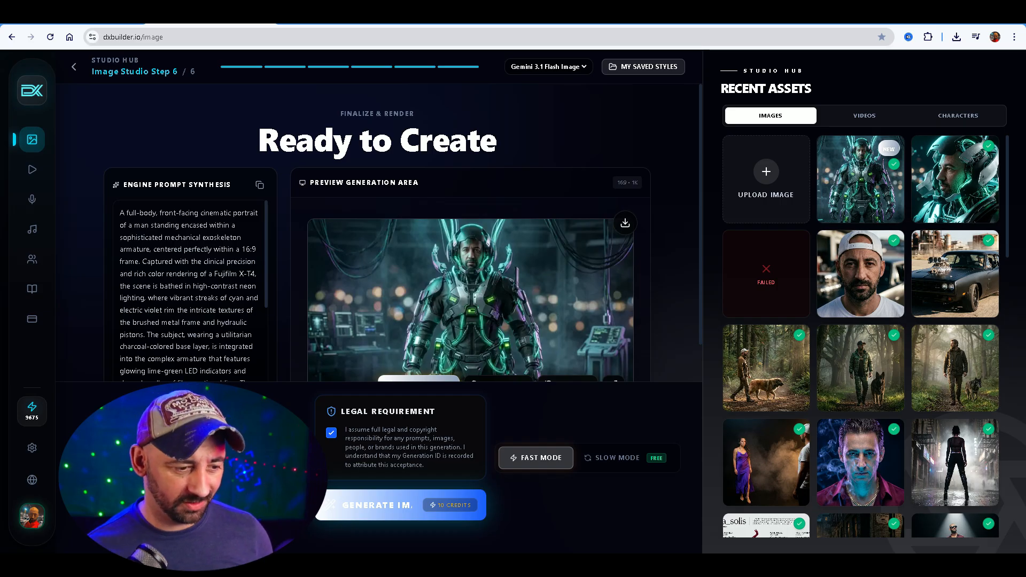
scroll(471, 299, down, 1)
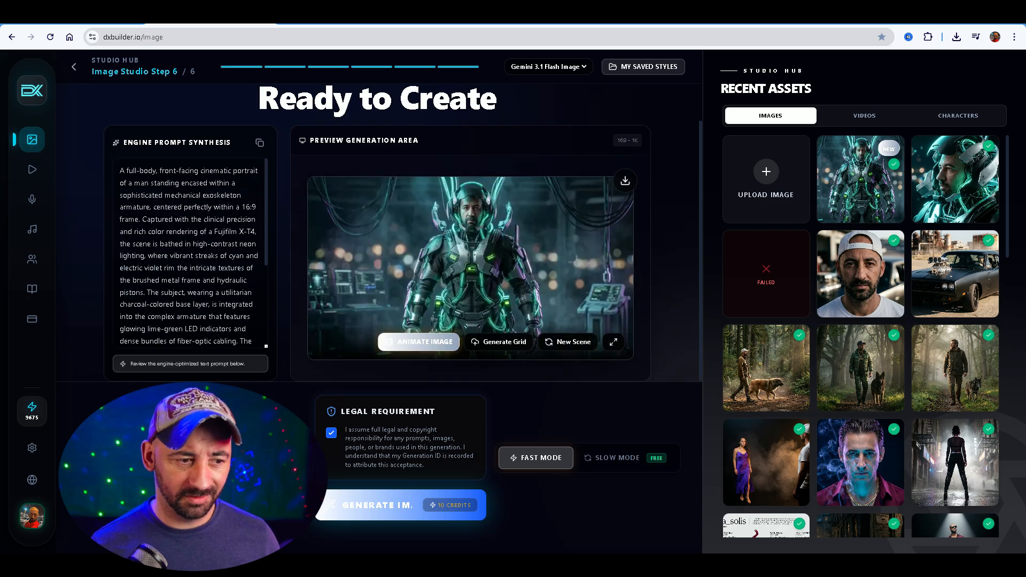
click(613, 341)
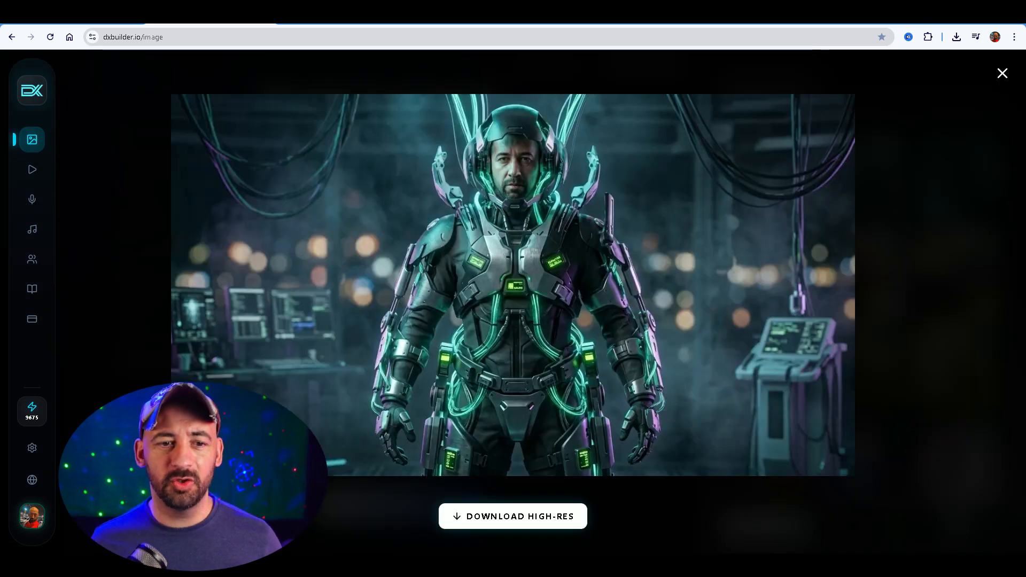
click(1002, 74)
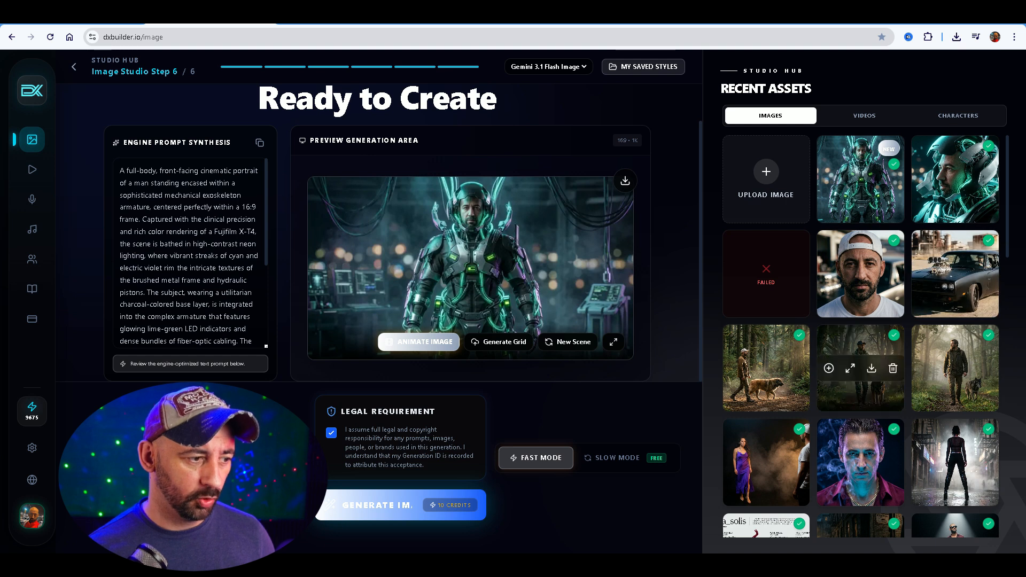
Return to the camera and film setup, try the Reverse Shot camera angle, and set the angle to Reaction.
click(73, 67)
click(73, 67)
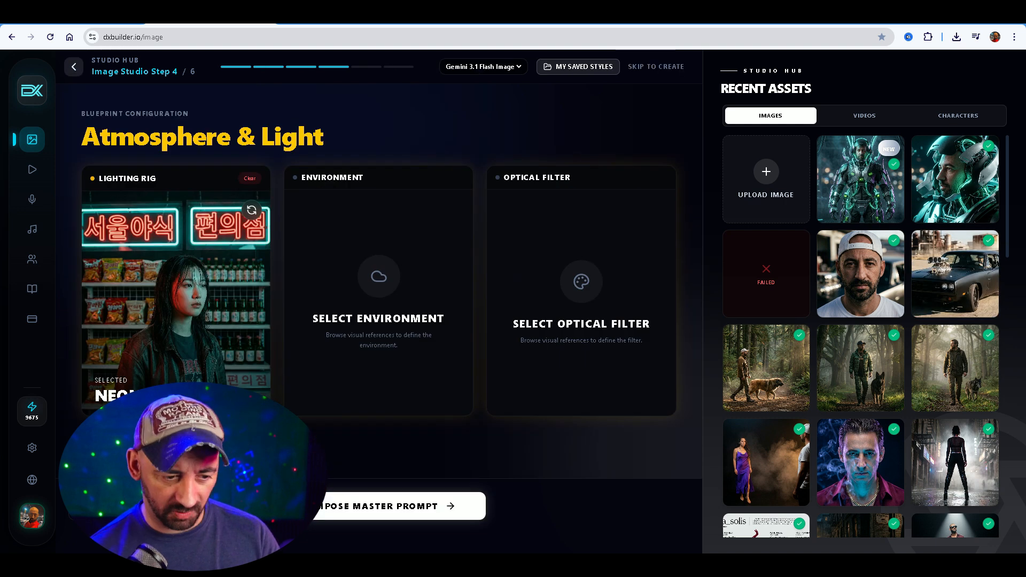
click(74, 67)
click(201, 209)
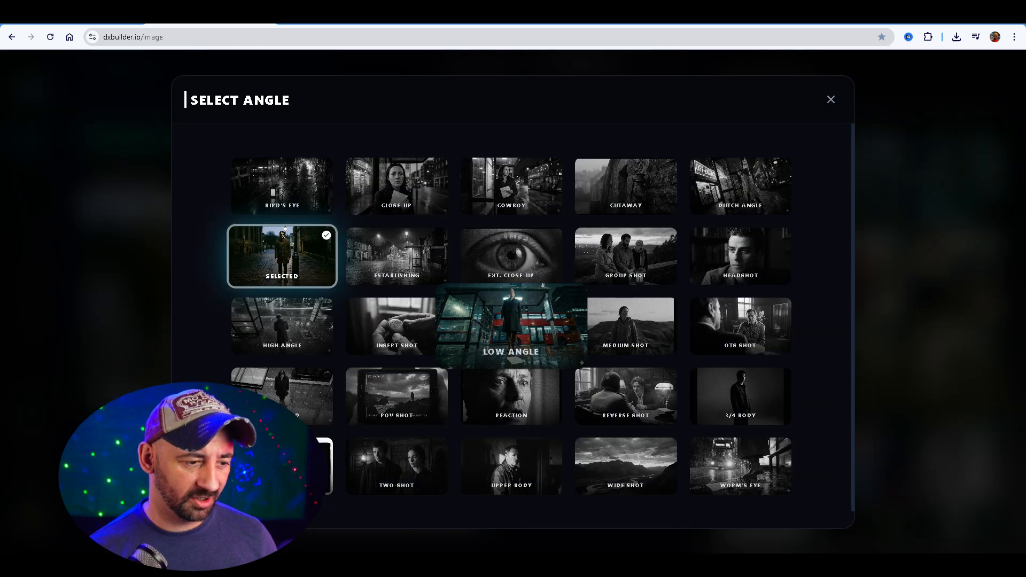
click(625, 396)
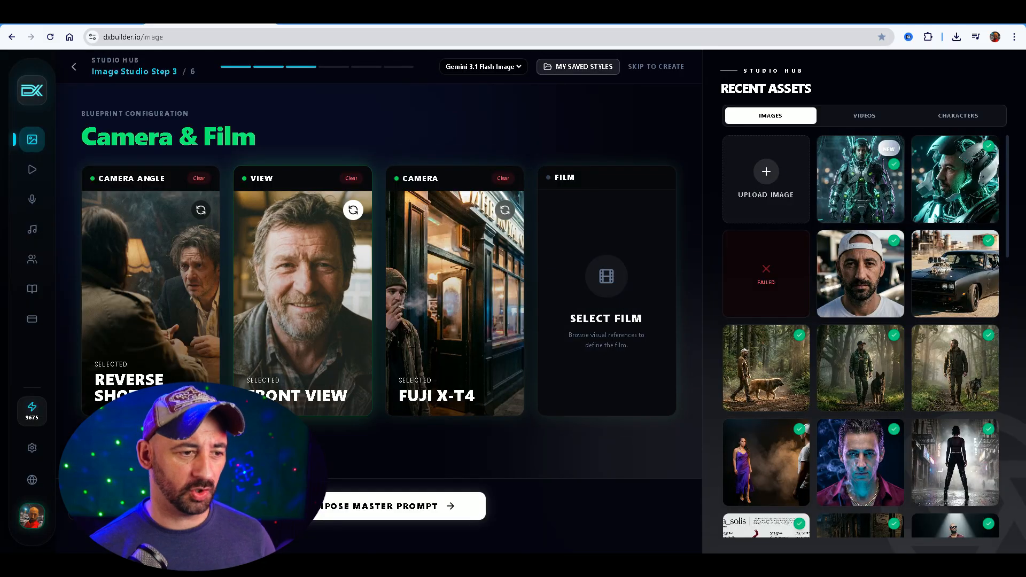
click(201, 210)
click(511, 380)
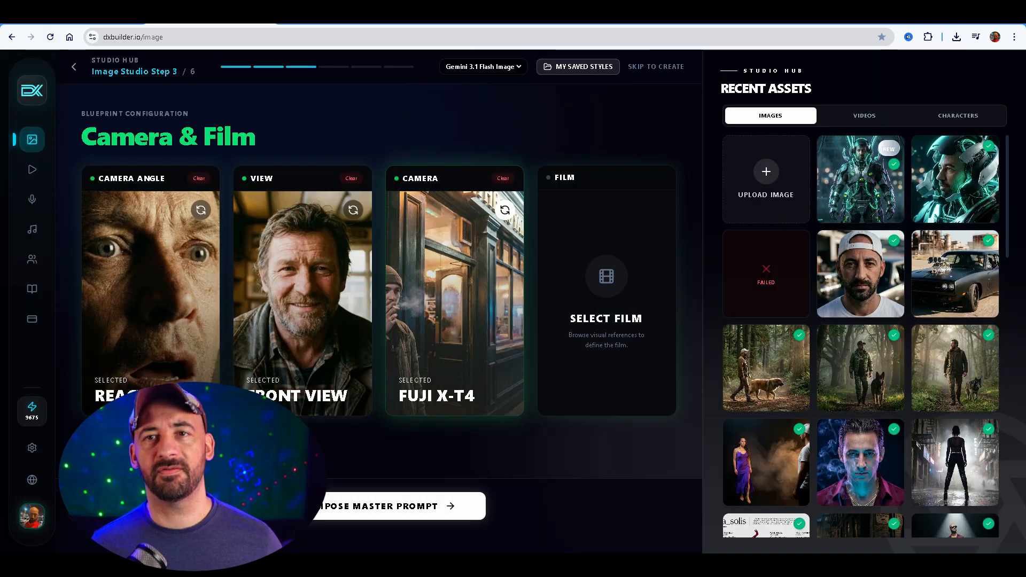